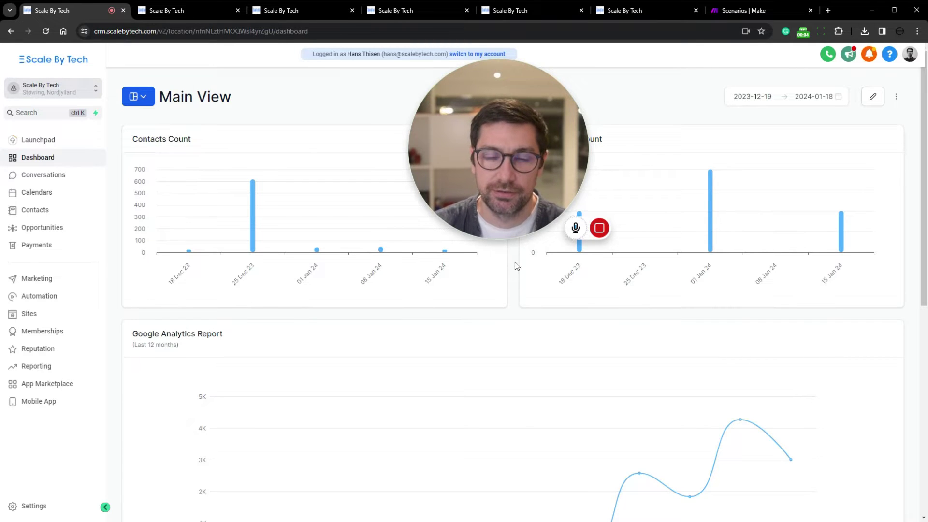
Scroll through the page on the current Scale By Tech tab.
mouse_move(519, 224)
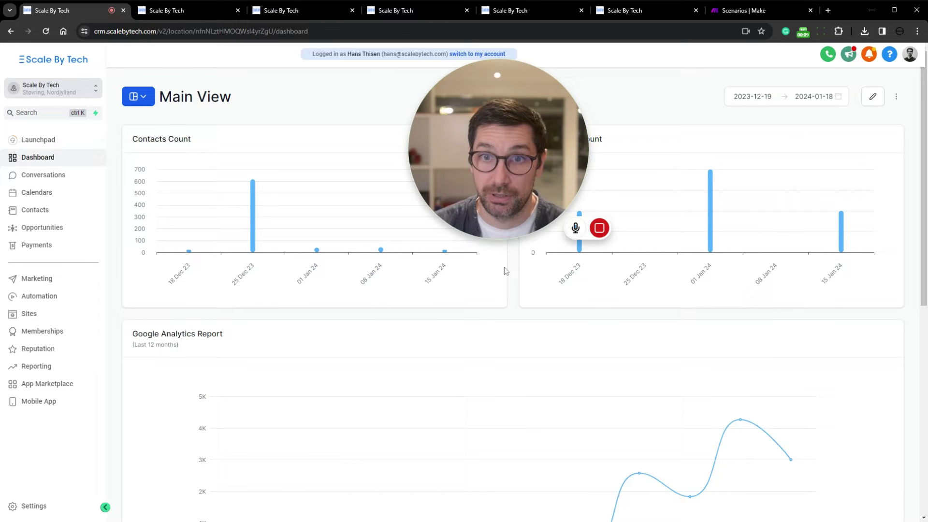
click(498, 208)
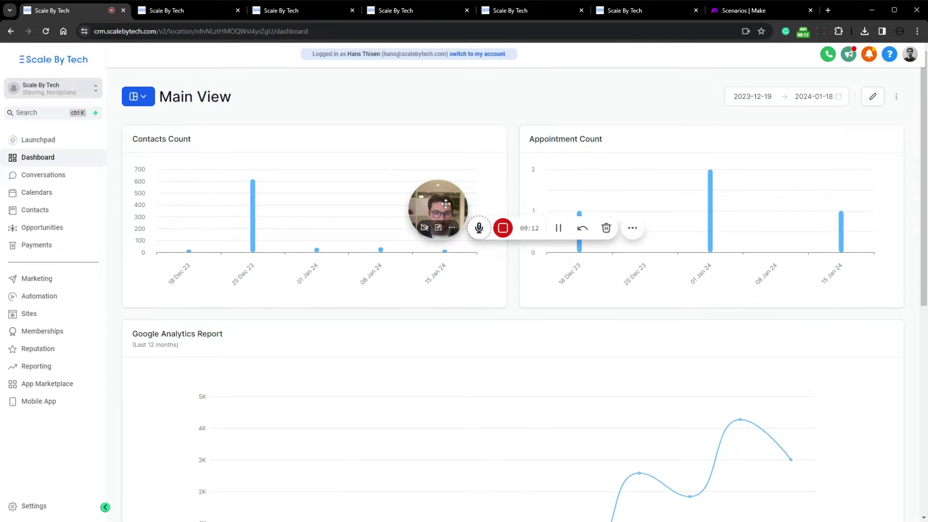
drag(446, 203, 61, 454)
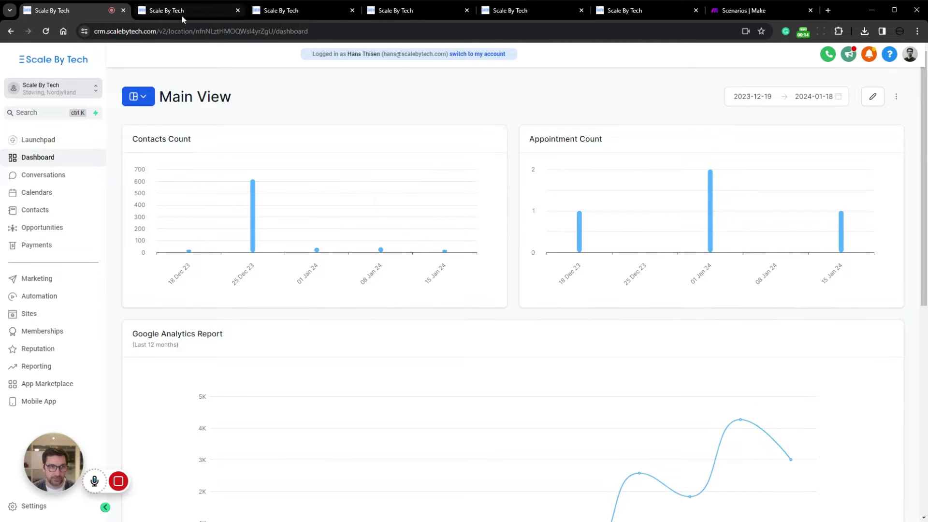
scroll(677, 290, down, 4)
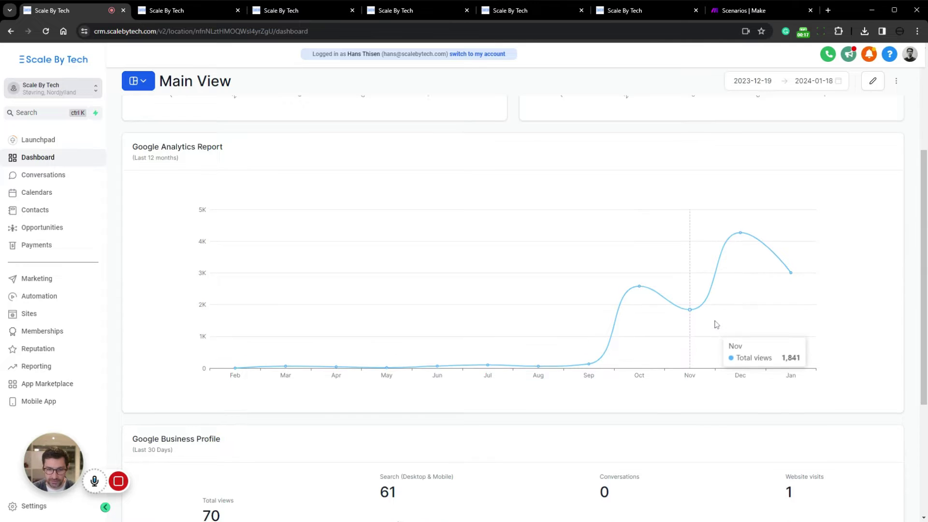
scroll(576, 311, up, 3)
scroll(700, 322, down, 5)
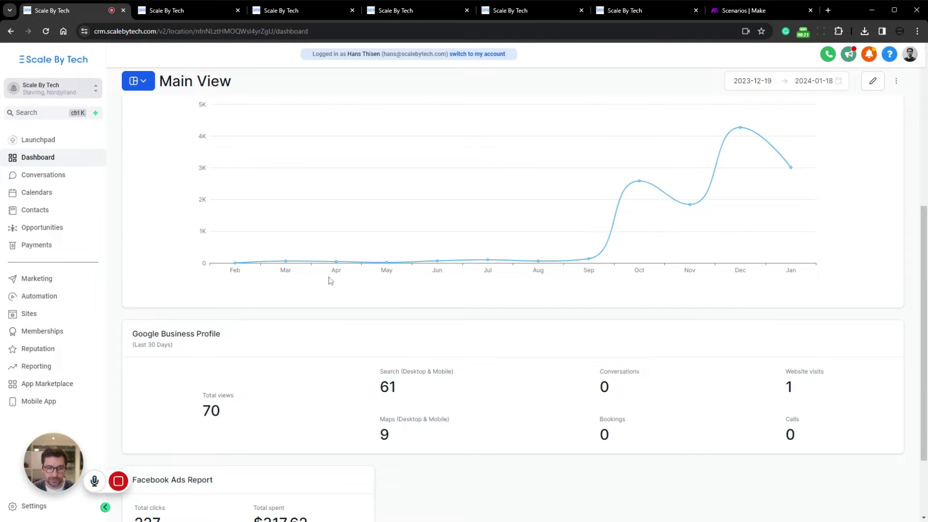
scroll(330, 281, up, 6)
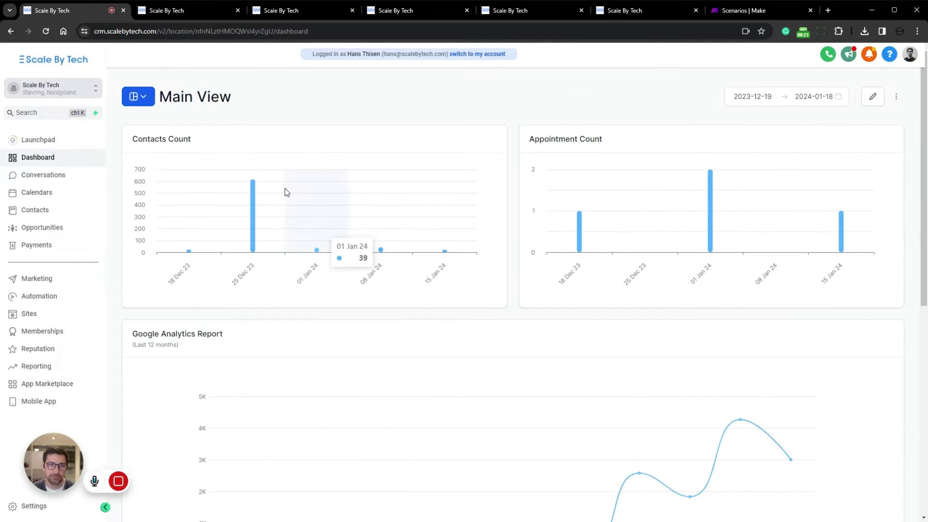
Open the contact's record and scroll its SMS and email history to the AI Lead Nurture reply.
click(184, 12)
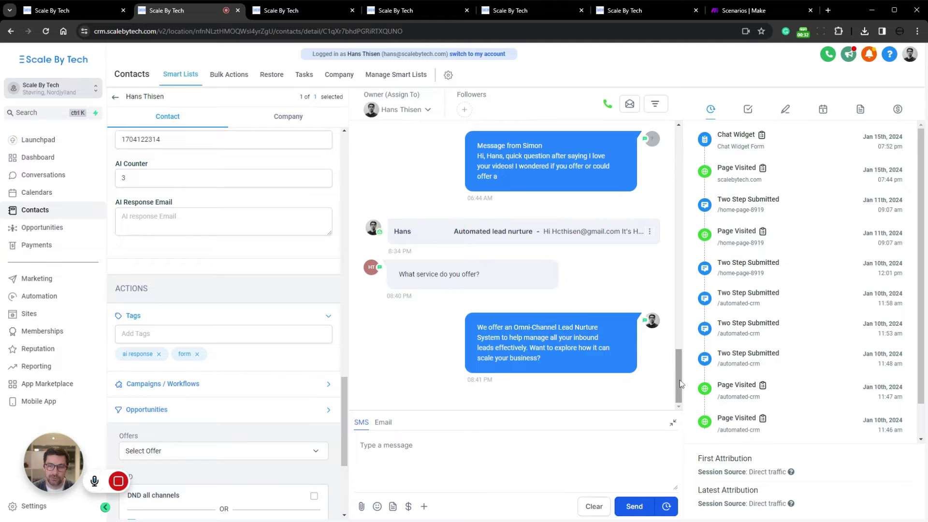
drag(679, 382, 677, 178)
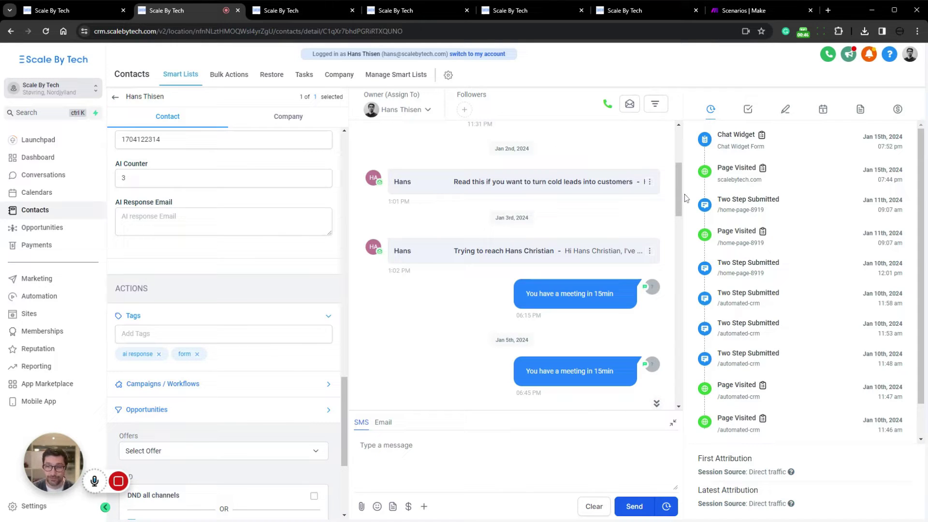
mouse_move(682, 196)
mouse_down()
mouse_move(684, 150)
mouse_move(682, 183)
mouse_up()
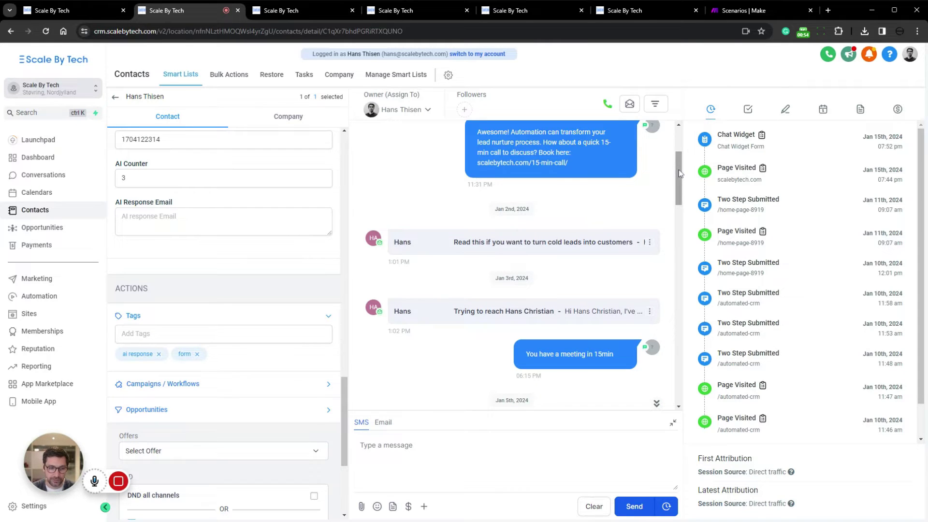
drag(680, 173, 681, 178)
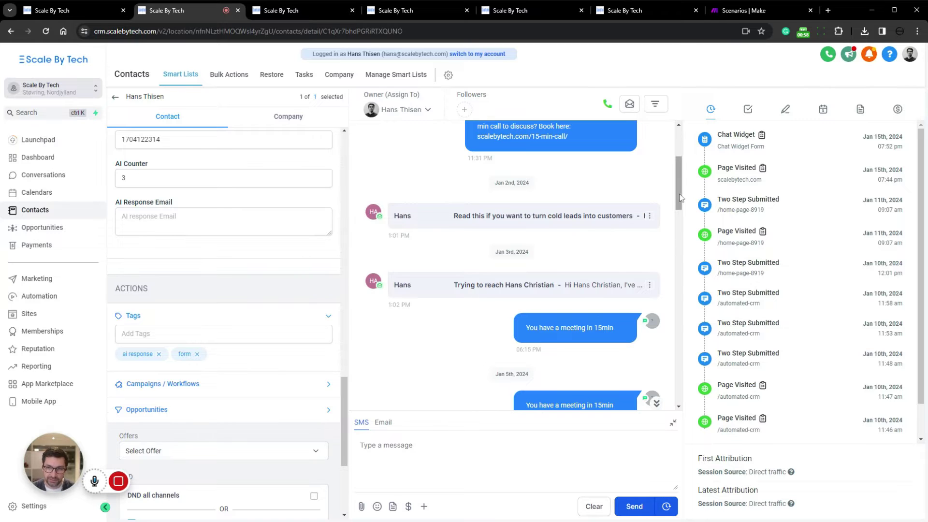
drag(678, 183, 683, 240)
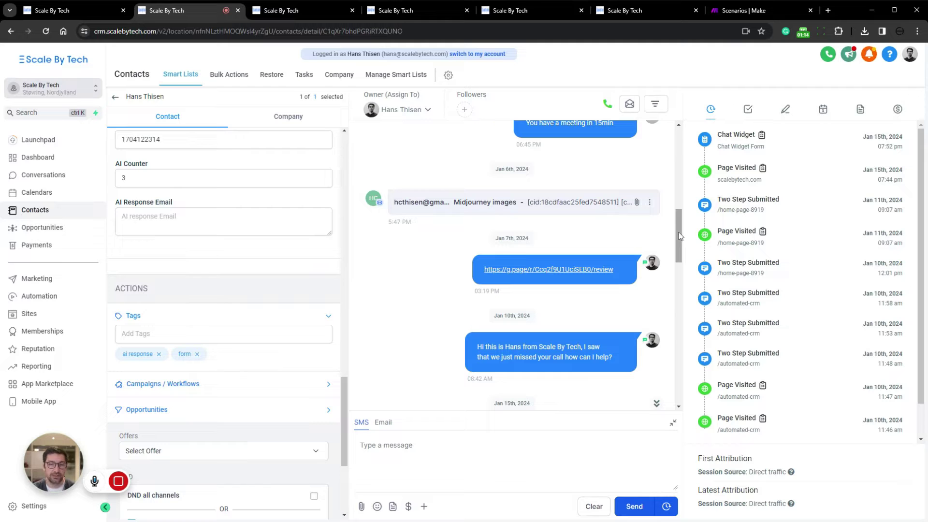
drag(678, 228, 673, 380)
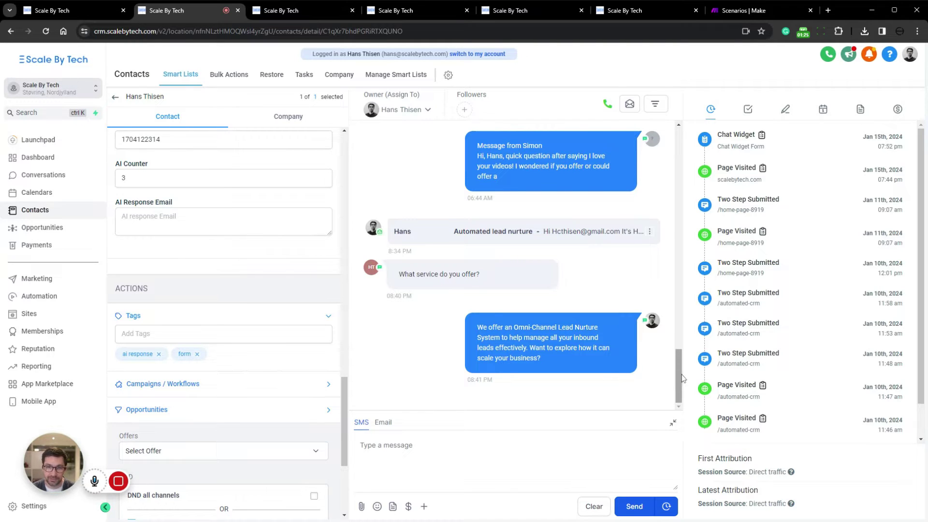
drag(683, 378, 684, 331)
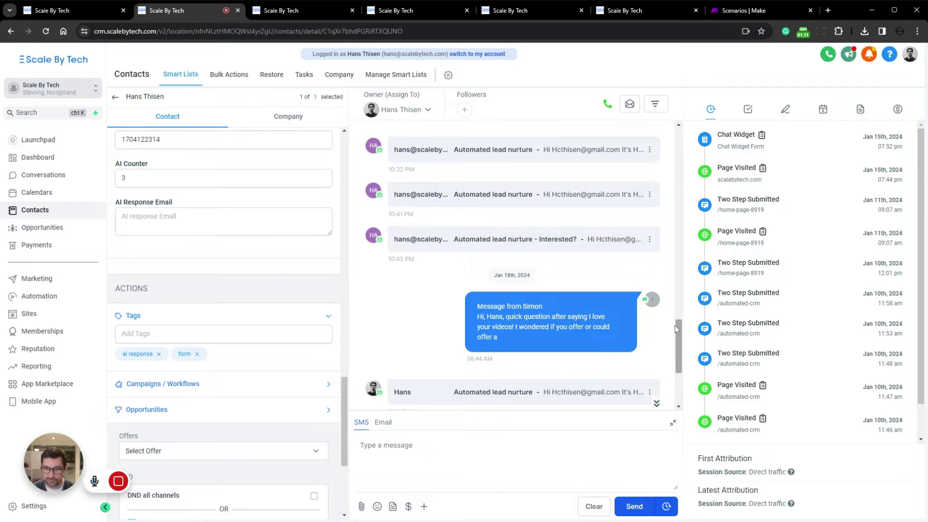
scroll(580, 239, up, 4)
scroll(569, 165, up, 2)
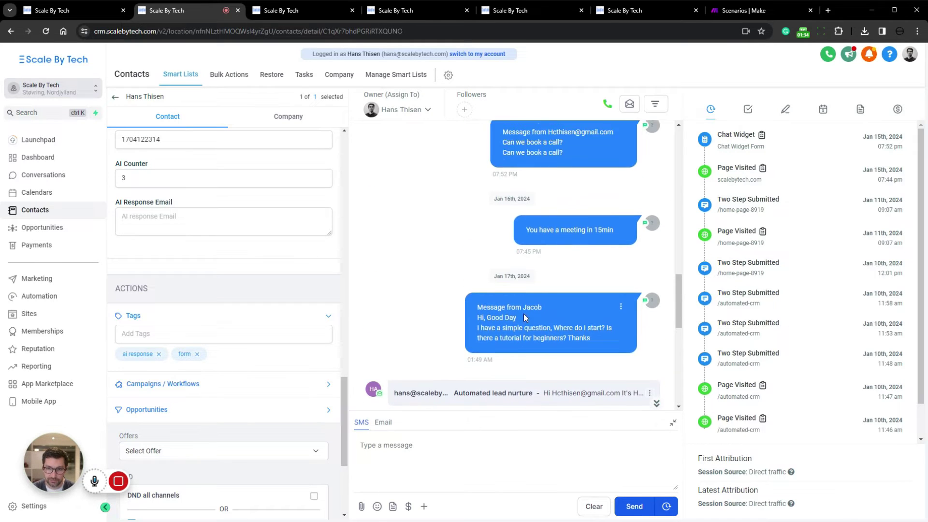
scroll(569, 165, down, 5)
scroll(569, 164, up, 3)
scroll(670, 323, down, 6)
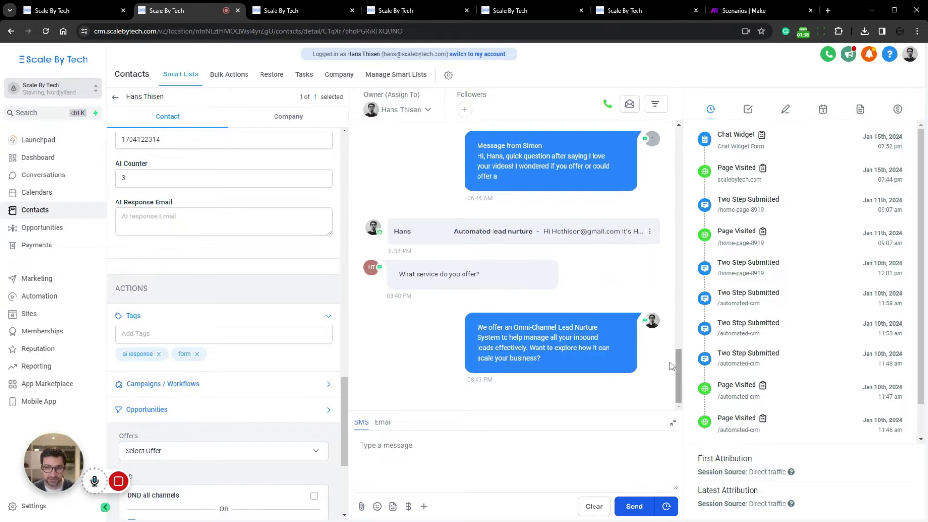
Go from the Automation Workflows list to the Initial Reply - Form and Chat Widget builder.
click(300, 13)
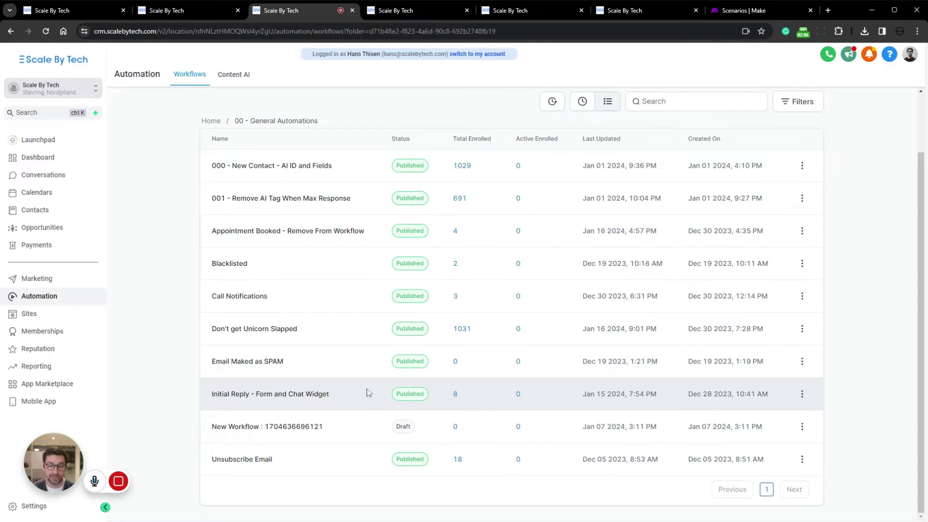
click(395, 14)
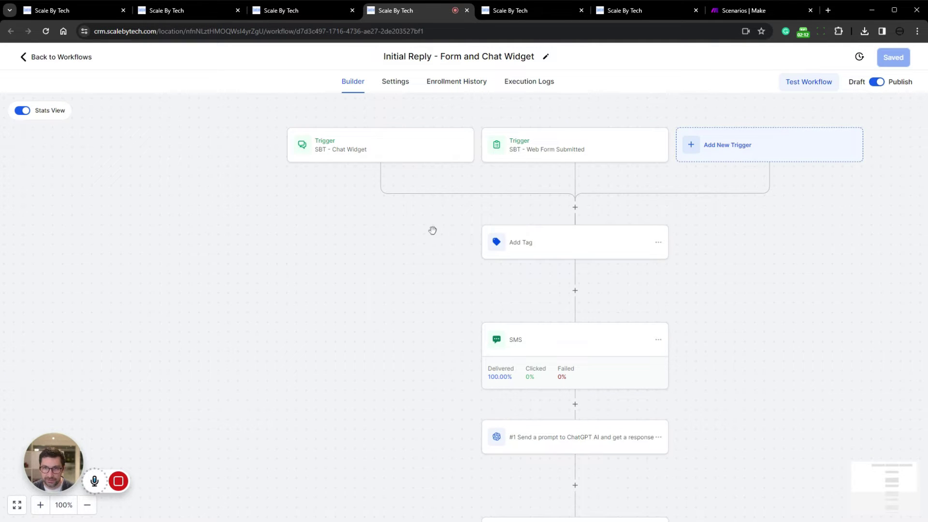
Pan past the Add Tag, SMS, ChatGPT and Email nodes and show the SMS step's settings.
drag(426, 231, 296, 267)
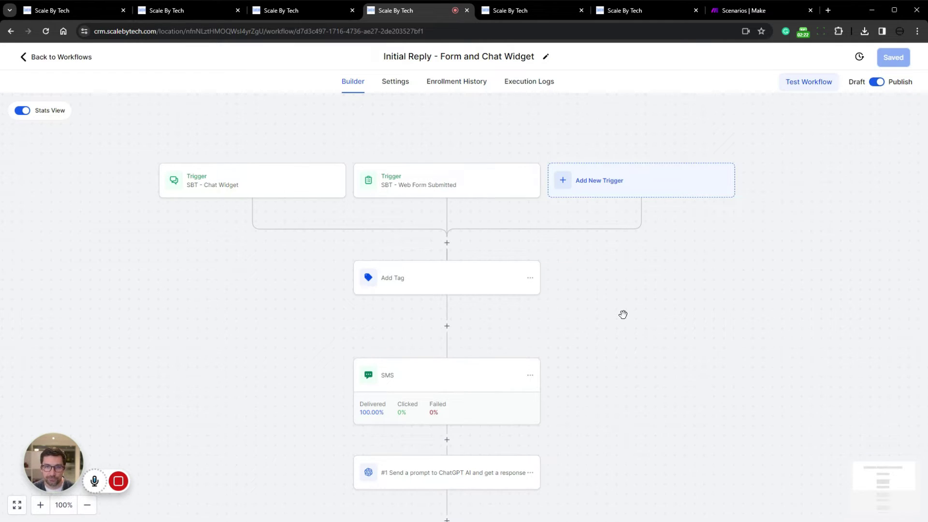
scroll(618, 300, down, 1)
scroll(404, 200, down, 3)
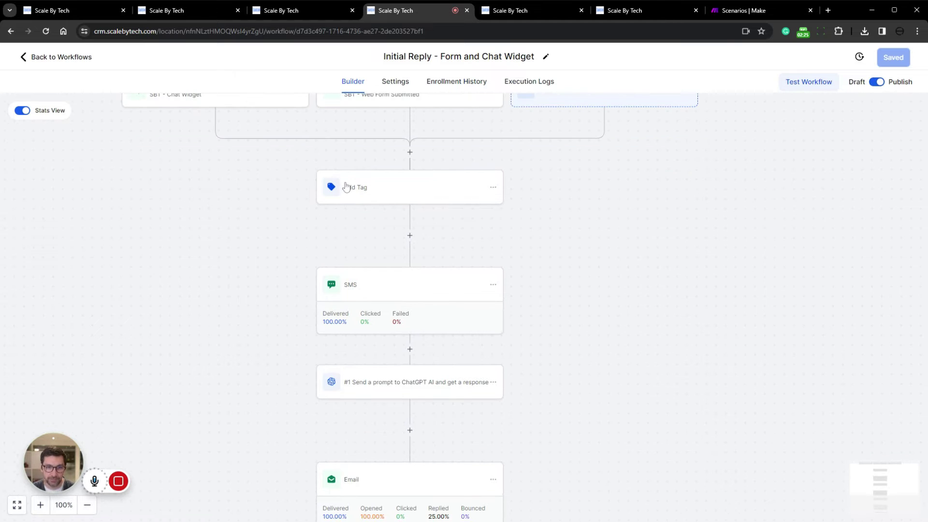
scroll(613, 289, down, 3)
click(346, 231)
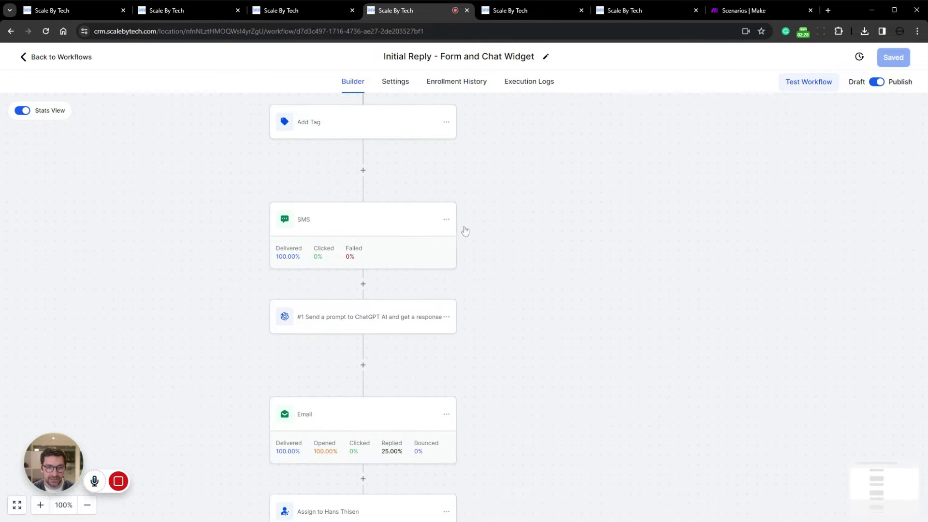
Highlight the SMS greeting text, then close the SMS settings leaving the message unchanged.
key(ctrl+shift+Left)
key(ctrl+shift+Left)
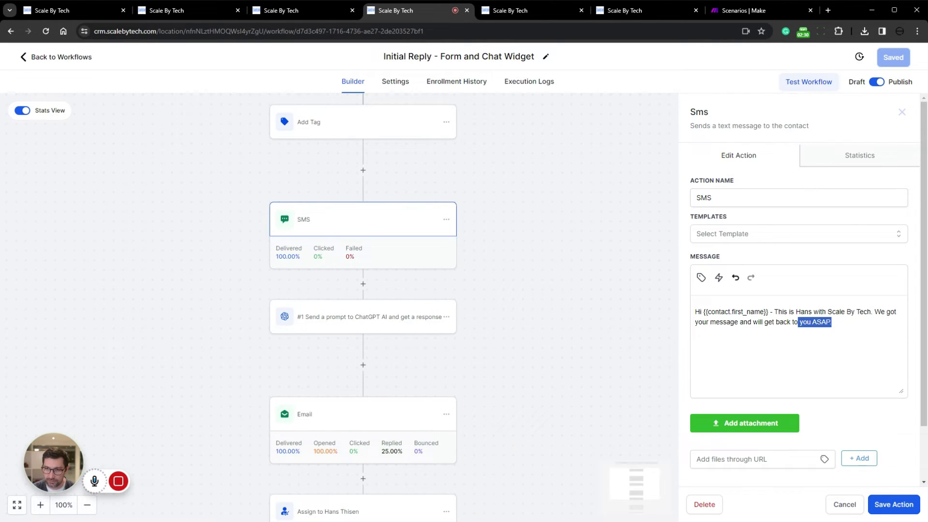
click(771, 312)
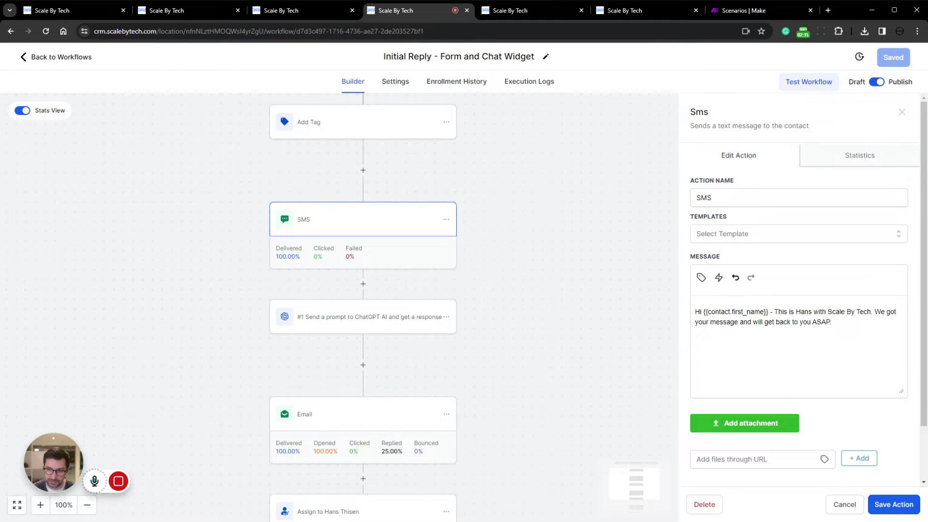
key(ctrl+shift+Left)
key(ctrl+shift+Left)
key(ctrl+shift+Left)
key(ctrl+shift+Left)
key(ctrl+shift+Left)
key(ctrl+shift+Left)
key(ctrl+shift+Left)
key(ctrl+shift+Left)
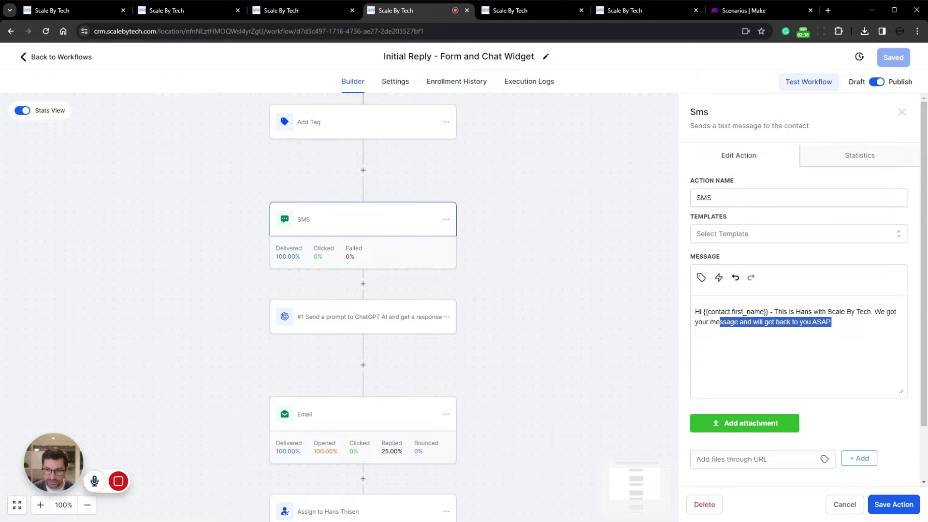
key(ctrl+a)
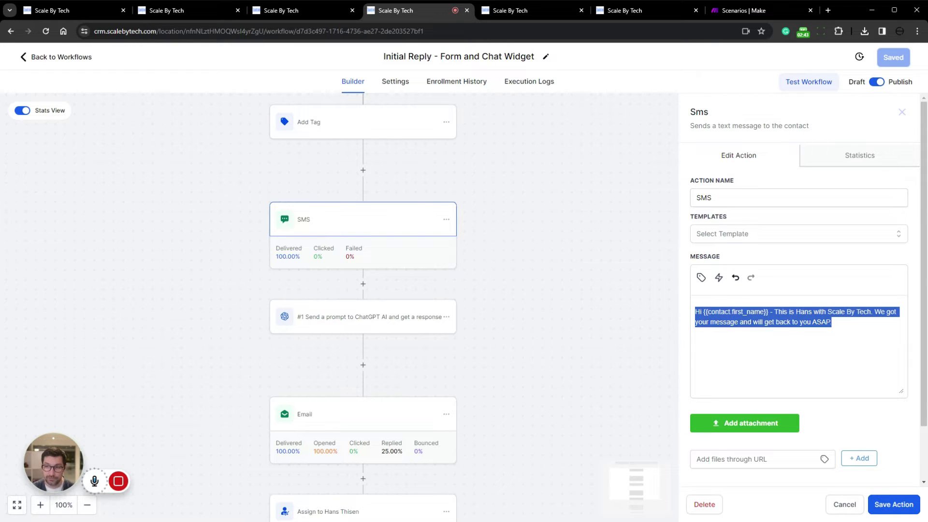
click(622, 315)
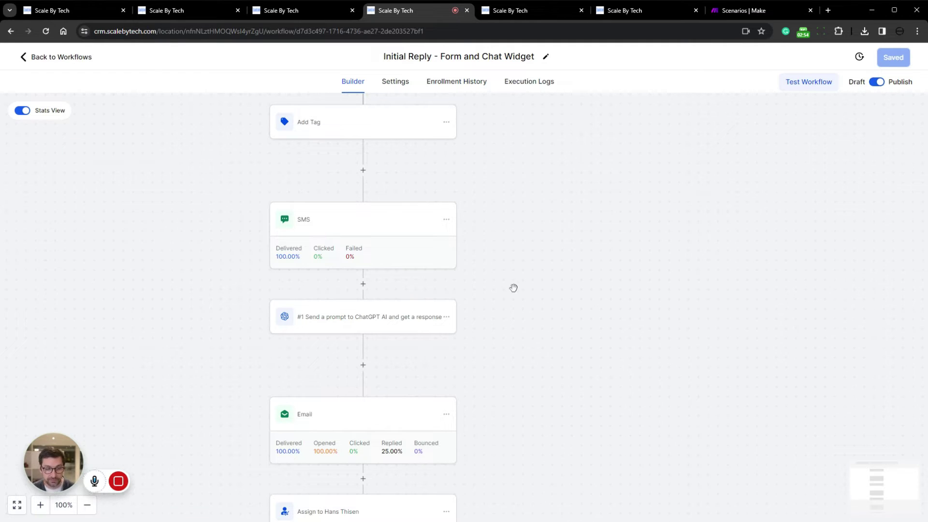
Show the ChatGPT step's settings and read the opening of its prompt.
scroll(537, 257, down, 2)
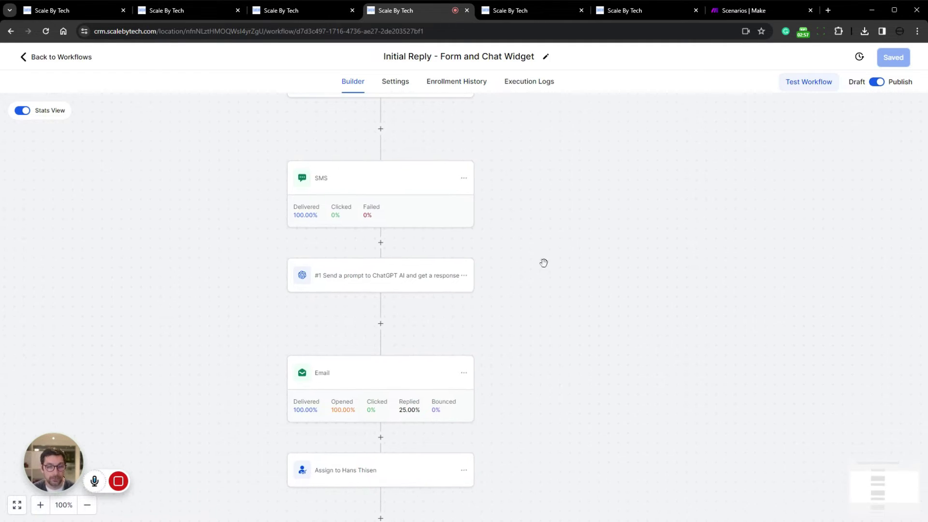
scroll(483, 290, up, 2)
scroll(527, 319, down, 1)
scroll(512, 290, down, 2)
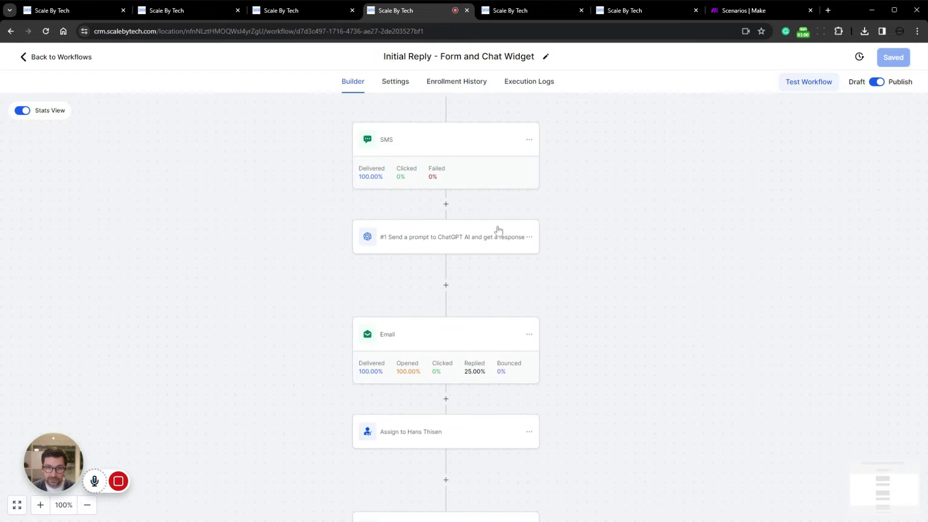
click(503, 239)
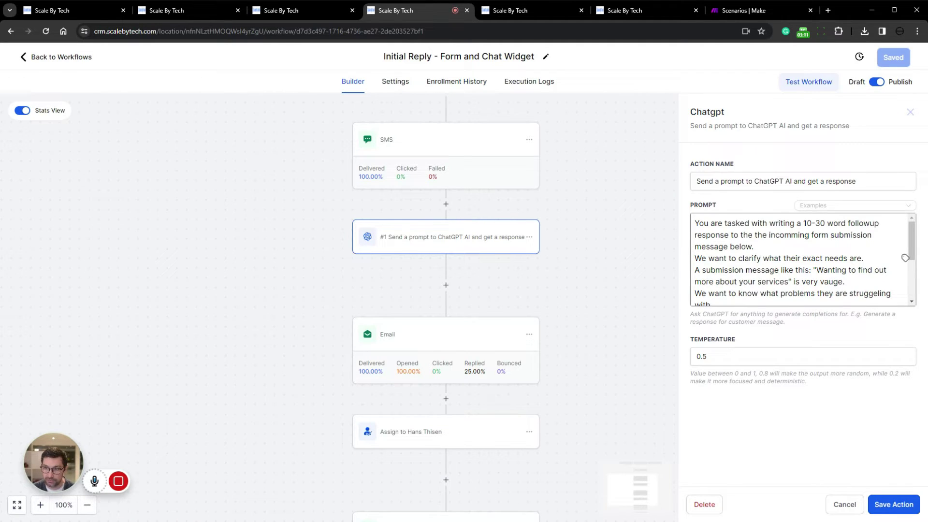
drag(725, 224, 909, 240)
click(905, 257)
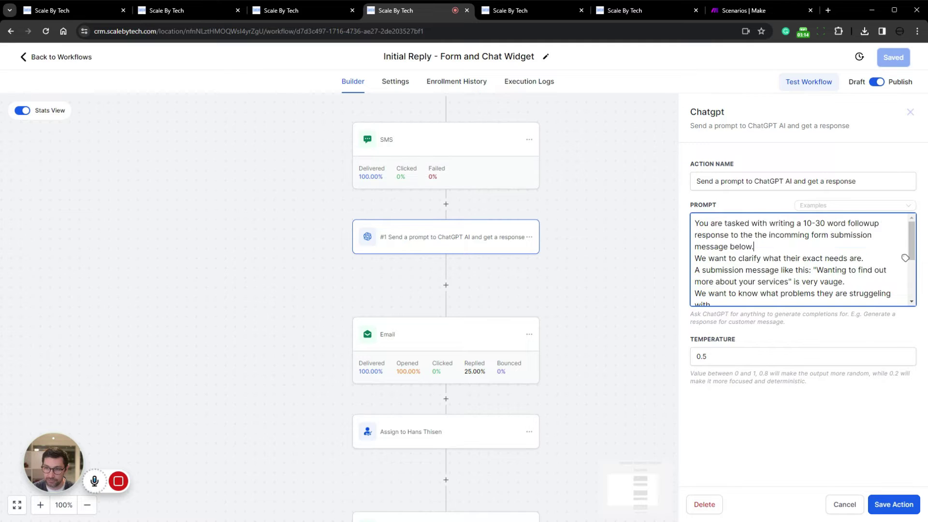
scroll(905, 258, down, 3)
scroll(905, 257, up, 3)
Highlight the prompt's 10-30 word rule, vague-message example and closing message fields.
drag(803, 223, 707, 259)
click(754, 247)
click(800, 282)
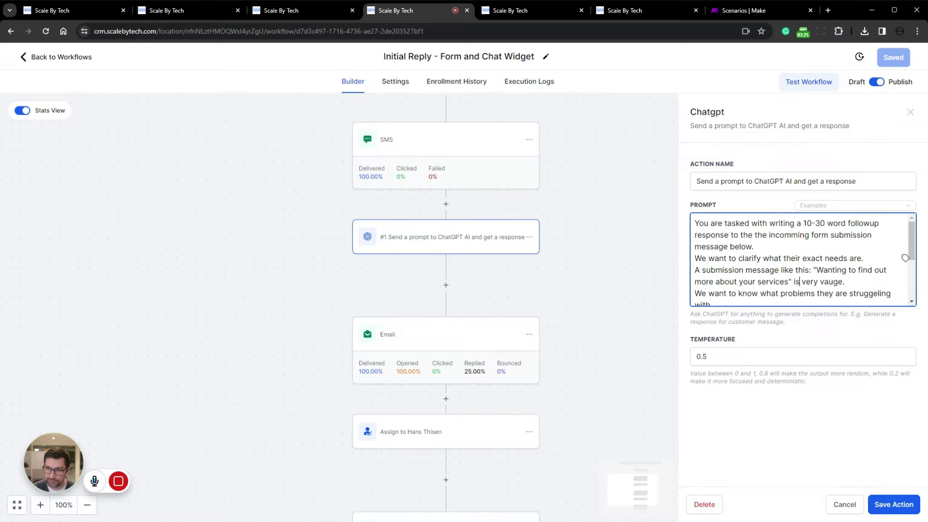
scroll(800, 281, down, 1)
scroll(800, 281, up, 1)
scroll(906, 258, down, 2)
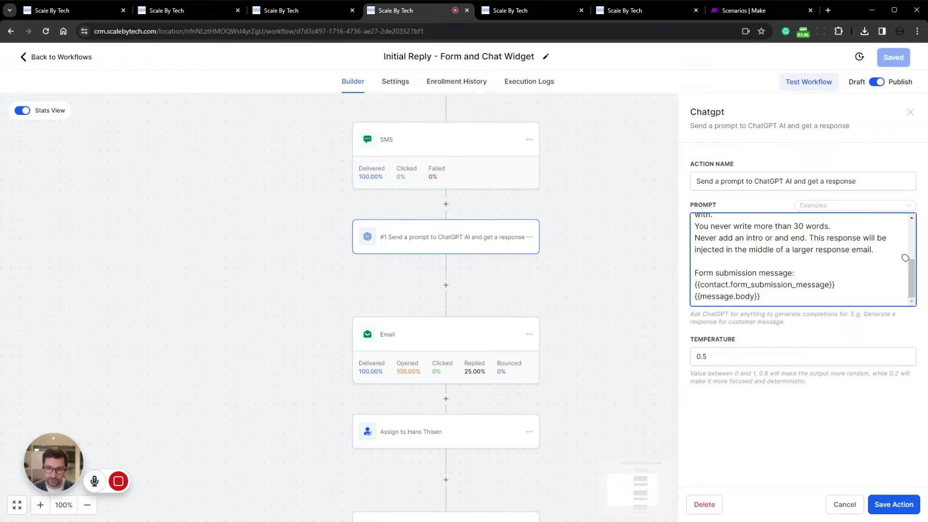
key(shift+Up)
key(shift+Home)
click(737, 285)
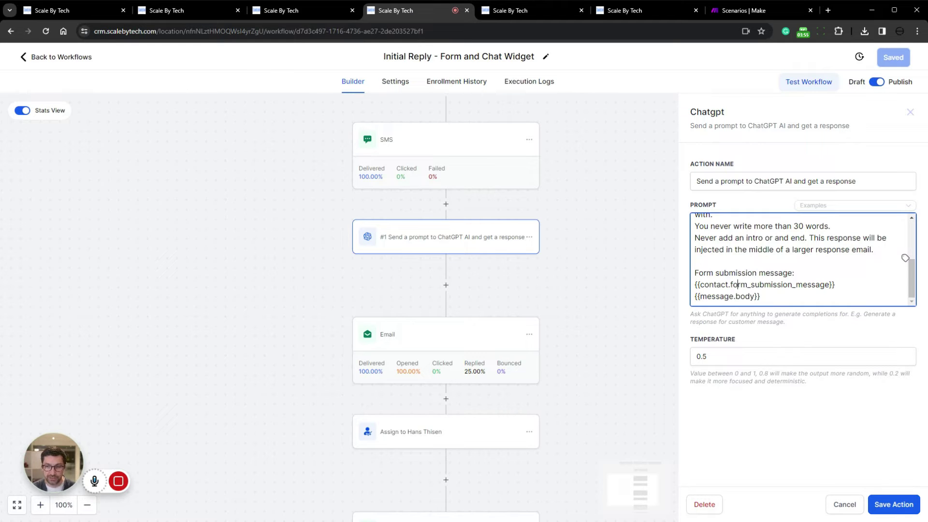
Show the Email step's settings and highlight the first-name greeting line.
drag(518, 346, 457, 315)
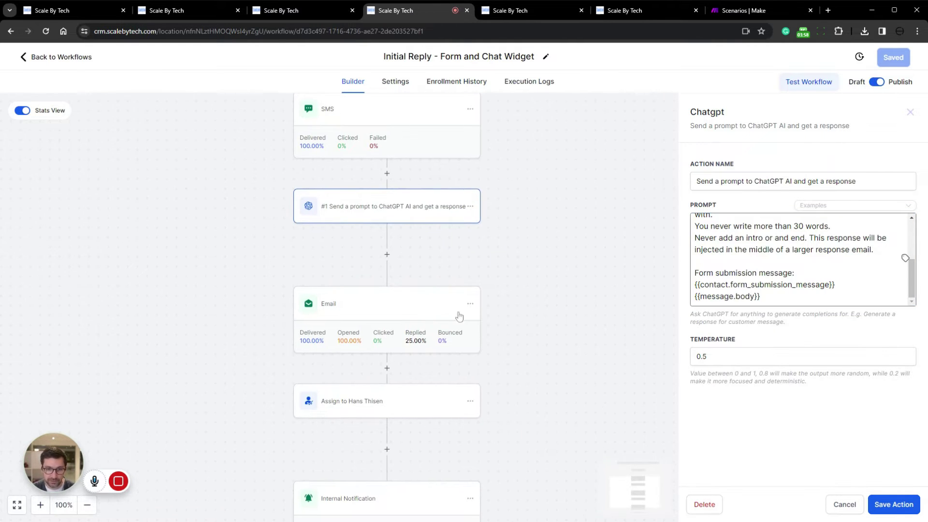
scroll(521, 315, down, 3)
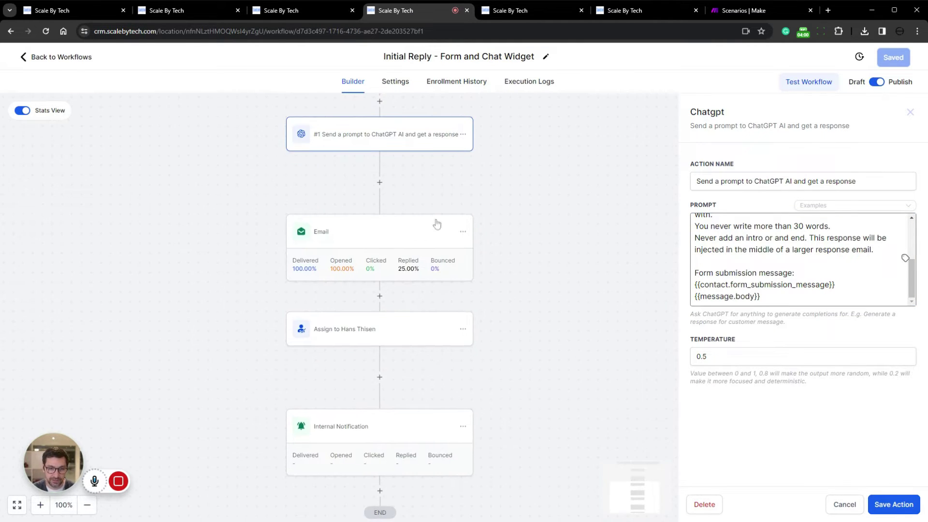
click(408, 230)
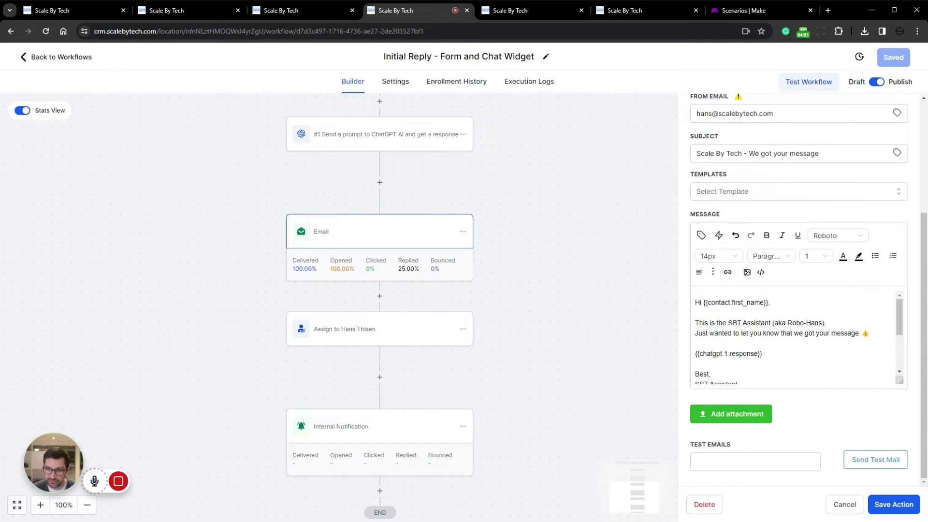
drag(771, 303, 694, 303)
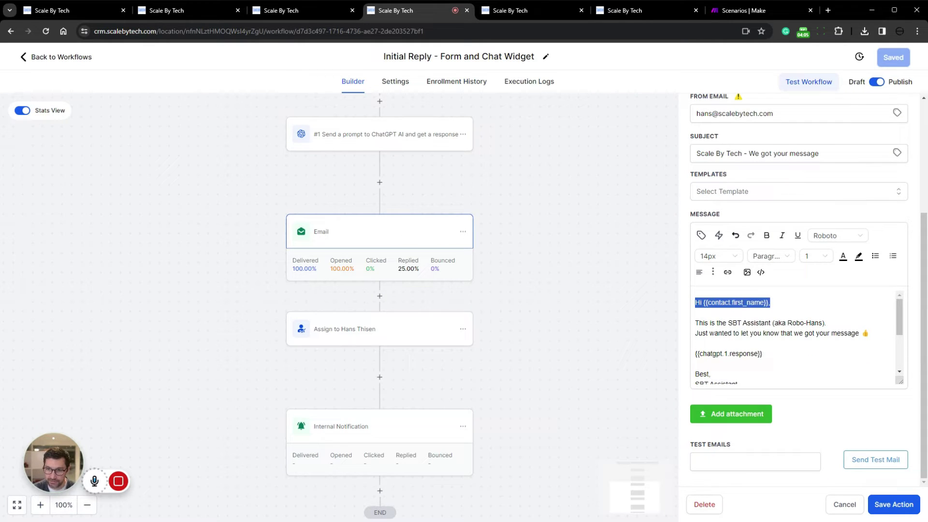
click(800, 323)
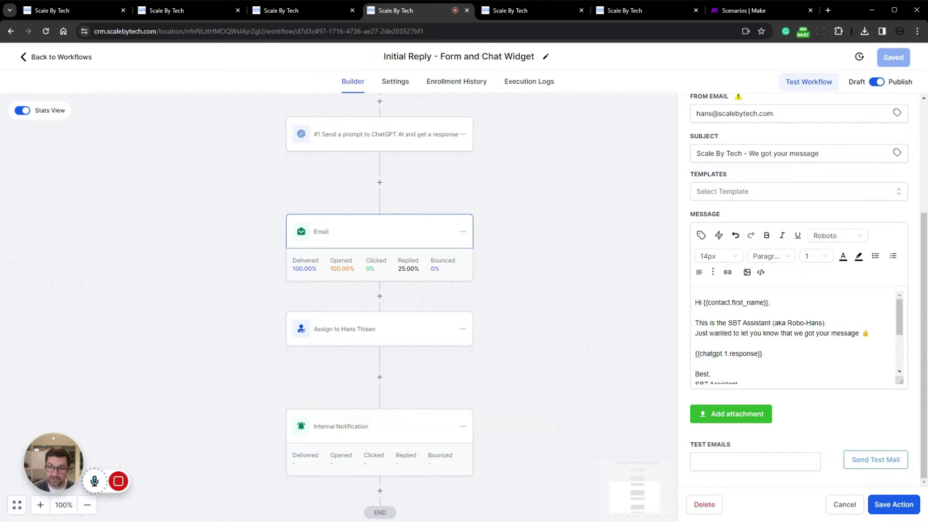
Highlight the SBT Assistant name and the {{chatgpt.1.response}} placeholder in the email message.
drag(728, 323, 770, 323)
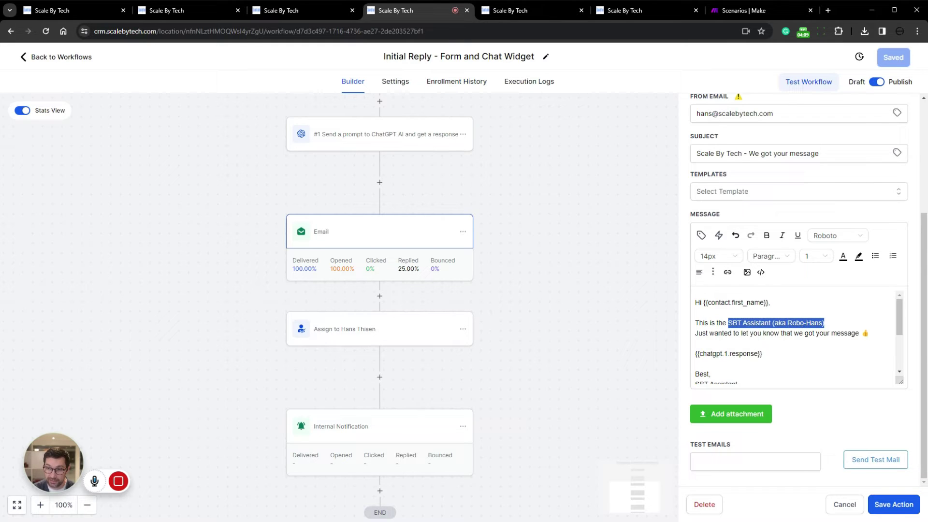
click(805, 333)
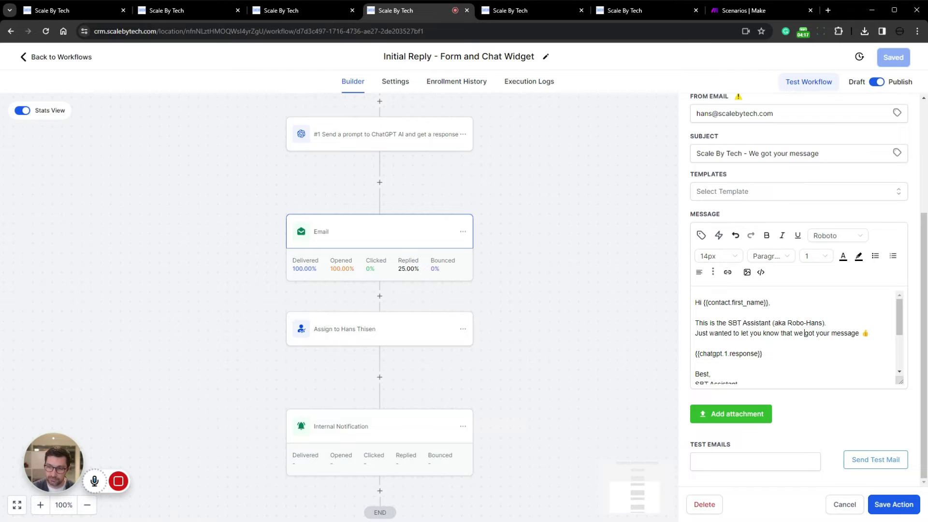
drag(728, 323, 772, 323)
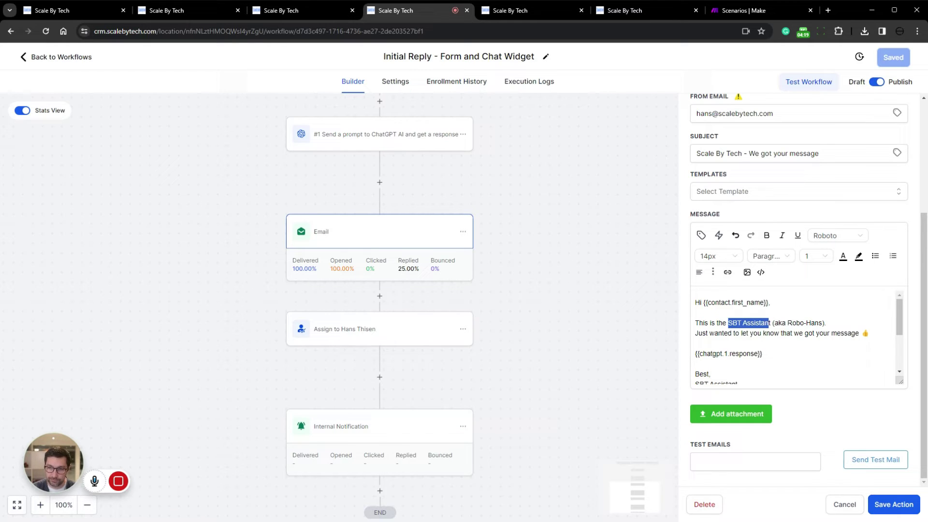
click(805, 323)
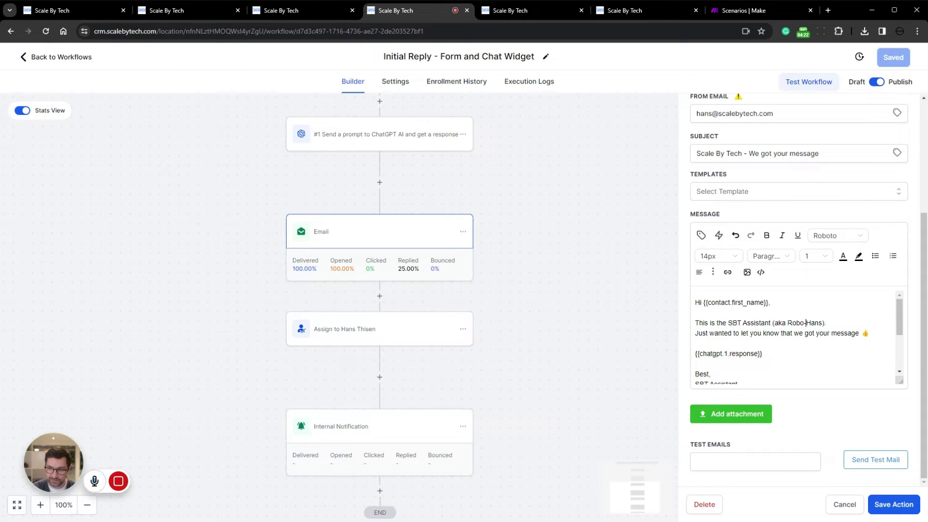
scroll(806, 323, down, 1)
drag(699, 310, 870, 310)
drag(764, 331, 695, 333)
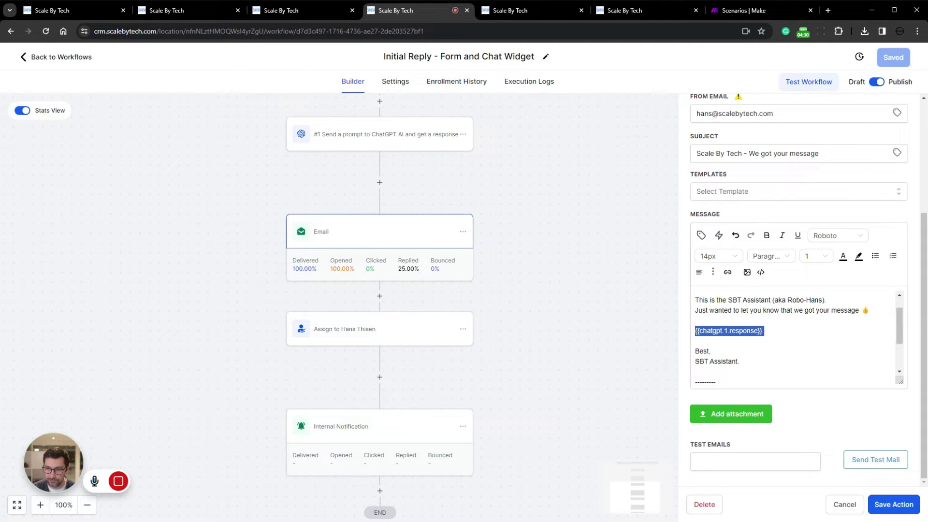
click(782, 311)
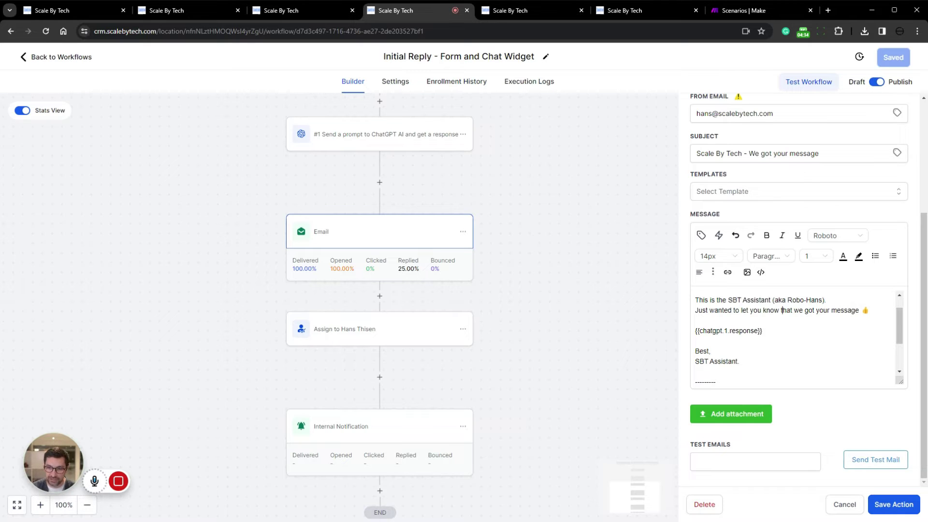
View the Assign step, then the Internal Notification SMS, highlighting its message fields.
scroll(386, 234, down, 2)
click(382, 237)
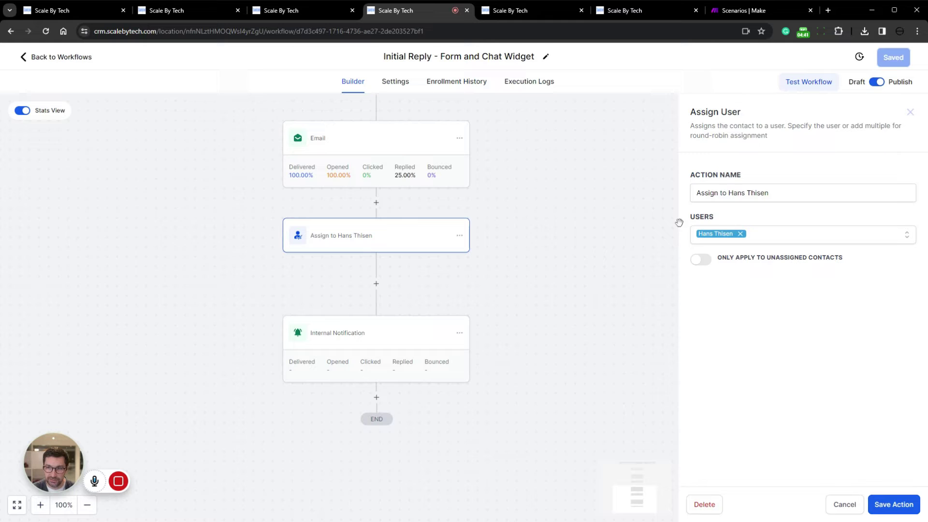
click(460, 369)
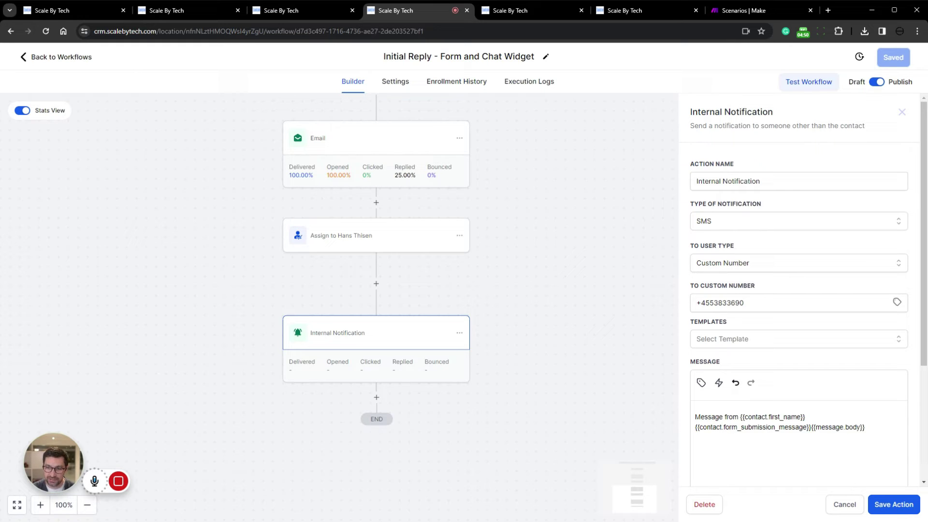
drag(806, 417, 844, 427)
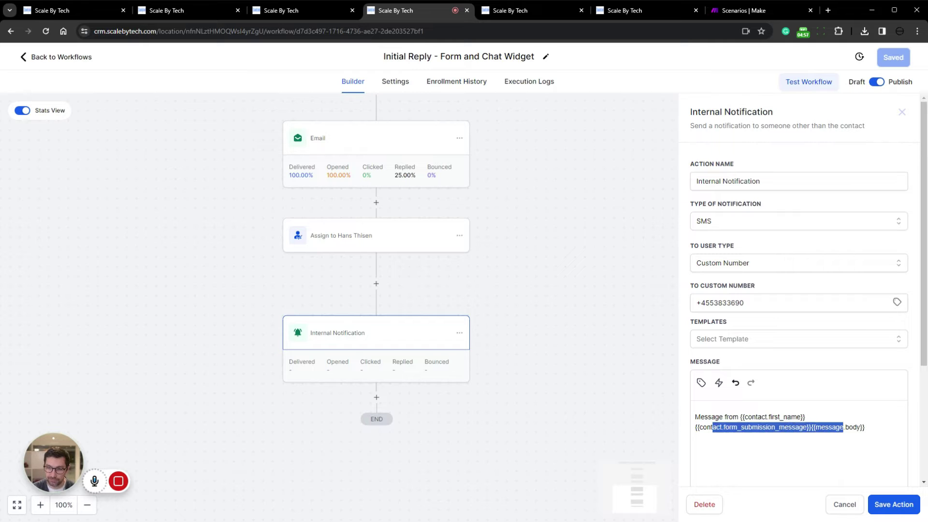
click(844, 427)
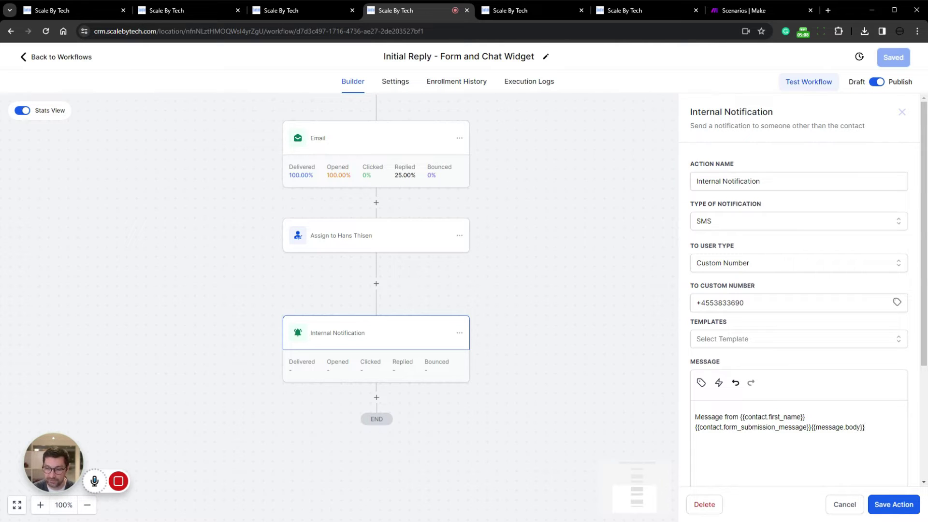
drag(865, 427, 693, 419)
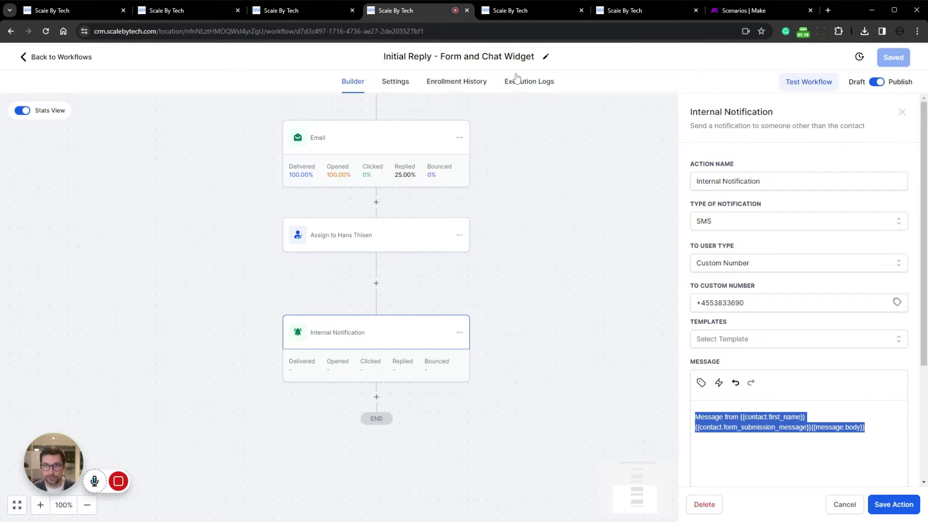
Go from the workflow list to the Email - Omni-Channel Lead Nurture builder.
click(524, 12)
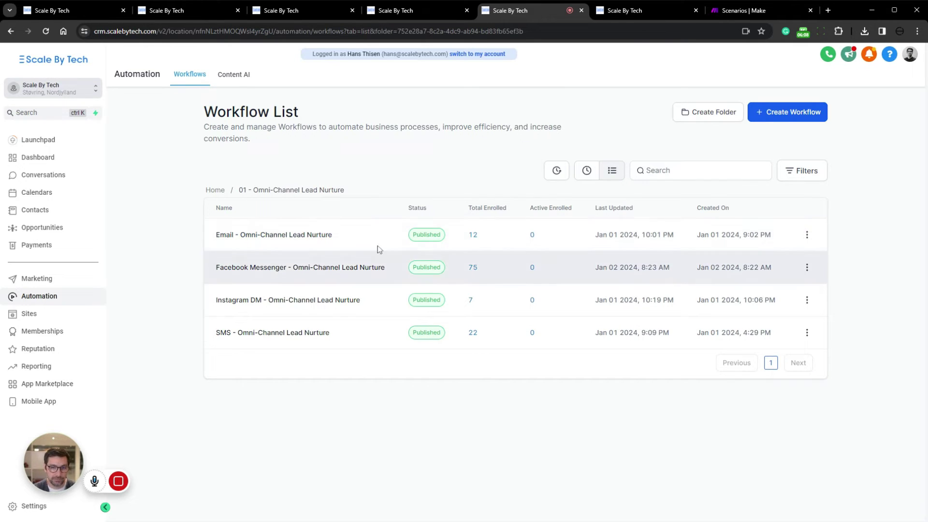
click(296, 234)
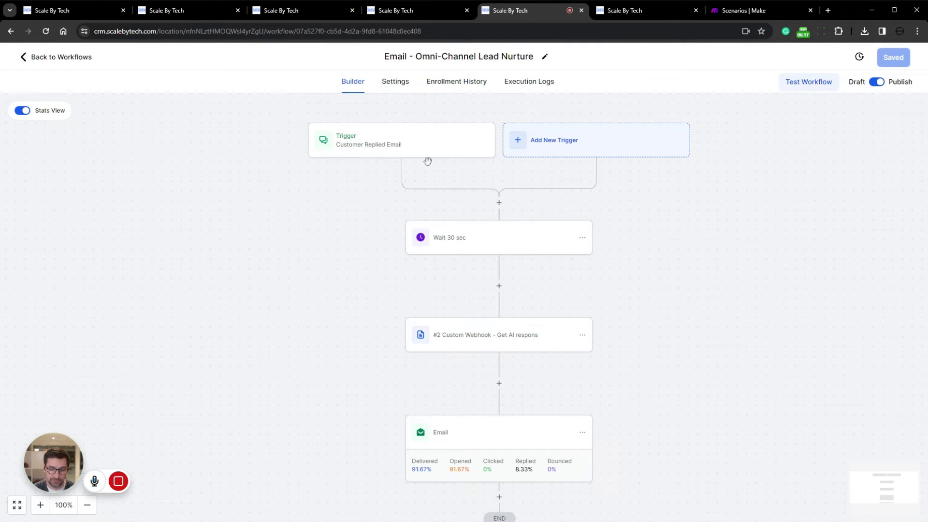
click(315, 142)
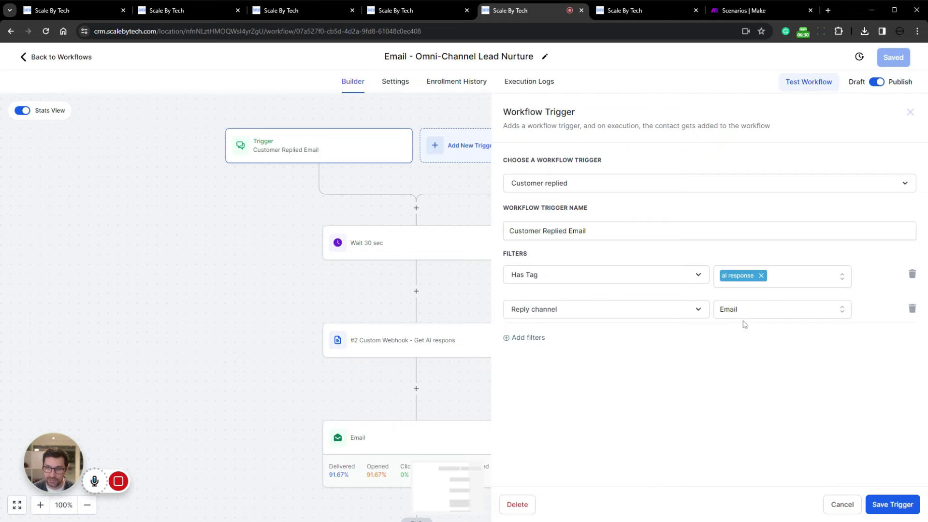
click(842, 504)
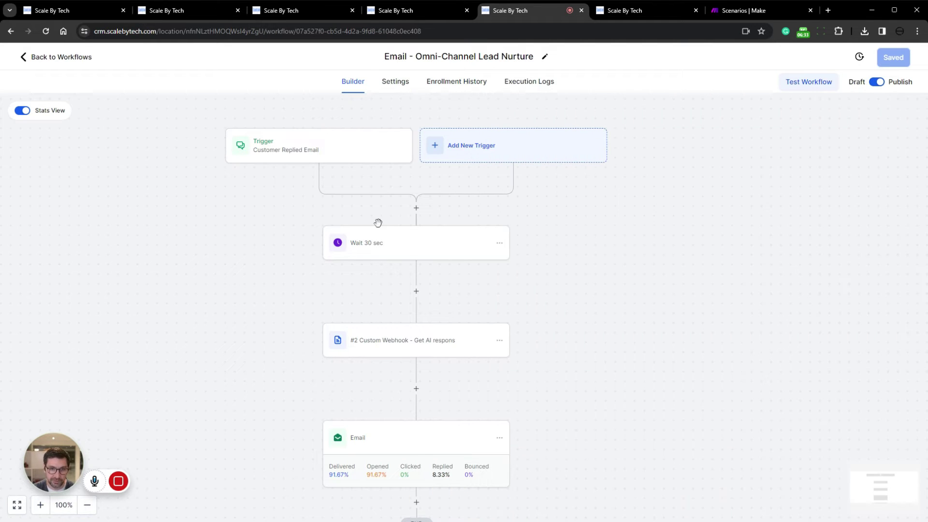
drag(541, 288, 480, 240)
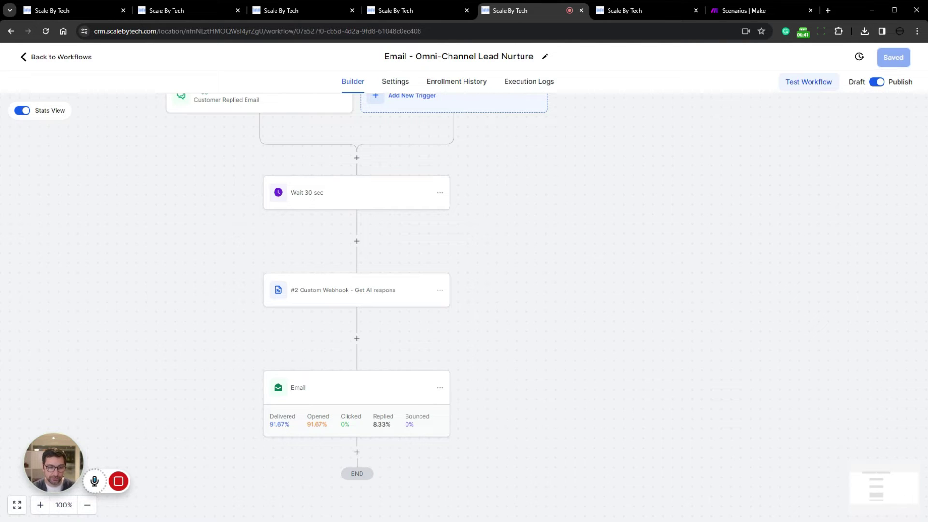
drag(511, 310, 506, 266)
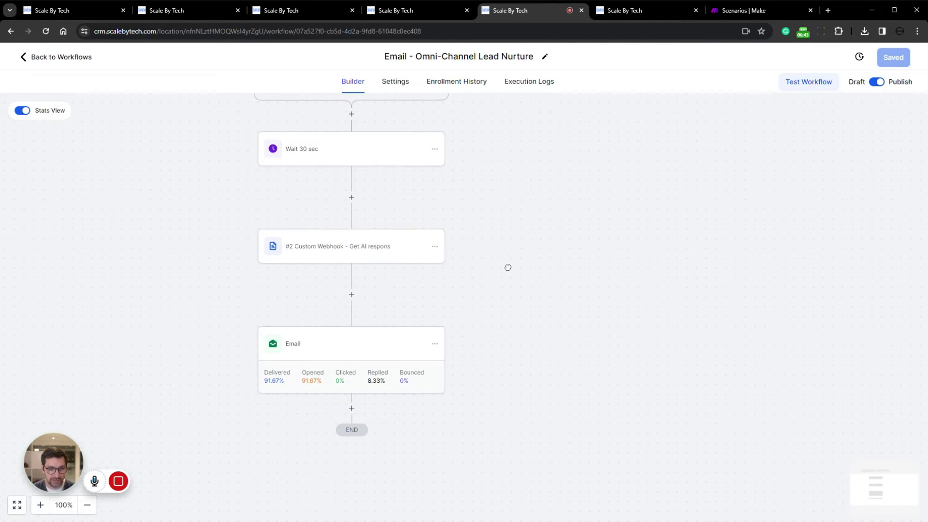
click(320, 250)
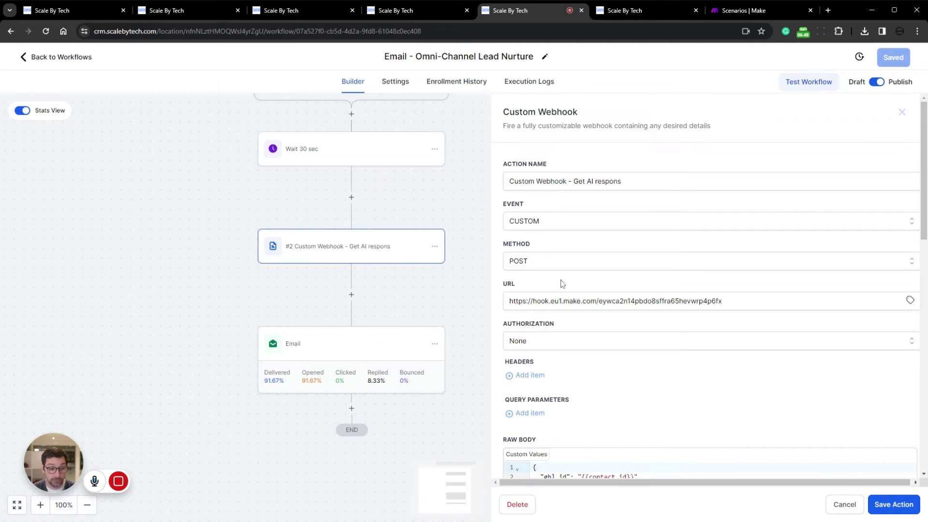
scroll(731, 390, down, 2)
scroll(793, 333, up, 1)
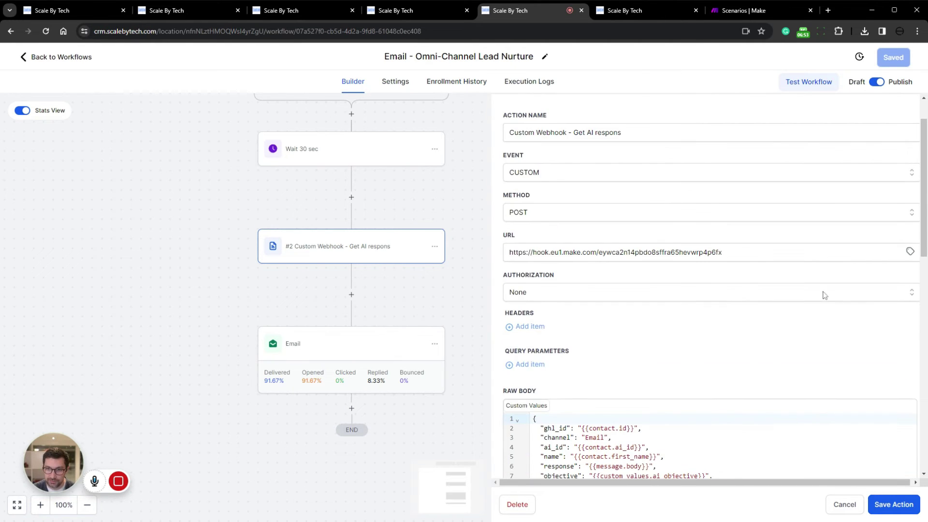
drag(541, 252, 599, 252)
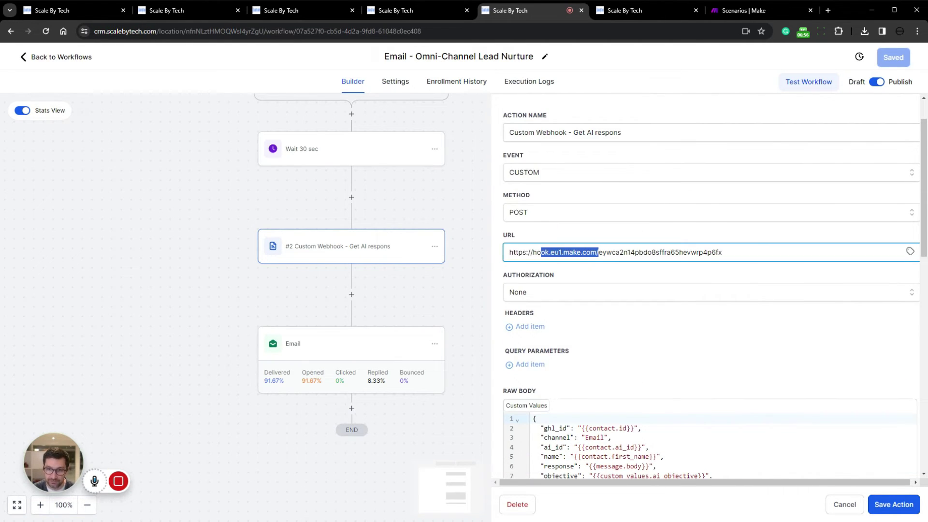
click(620, 252)
scroll(619, 252, down, 5)
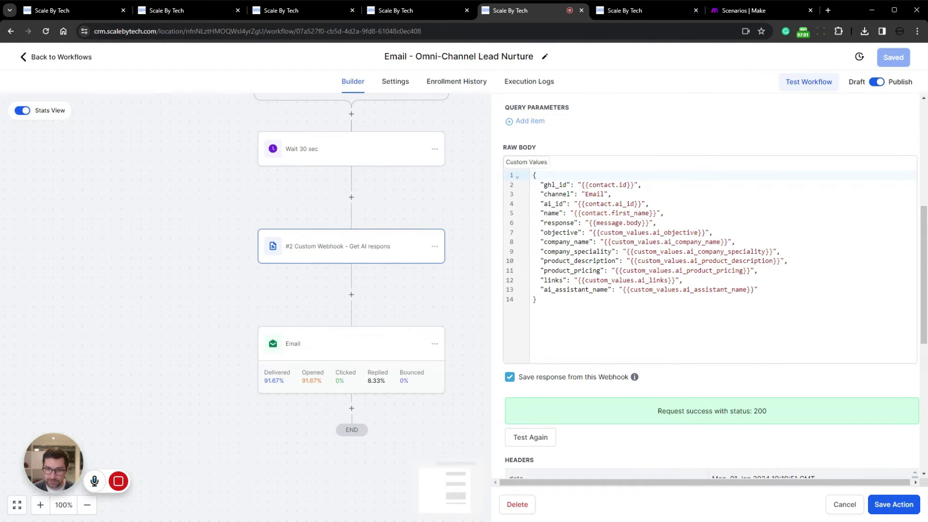
drag(764, 300, 537, 175)
click(677, 271)
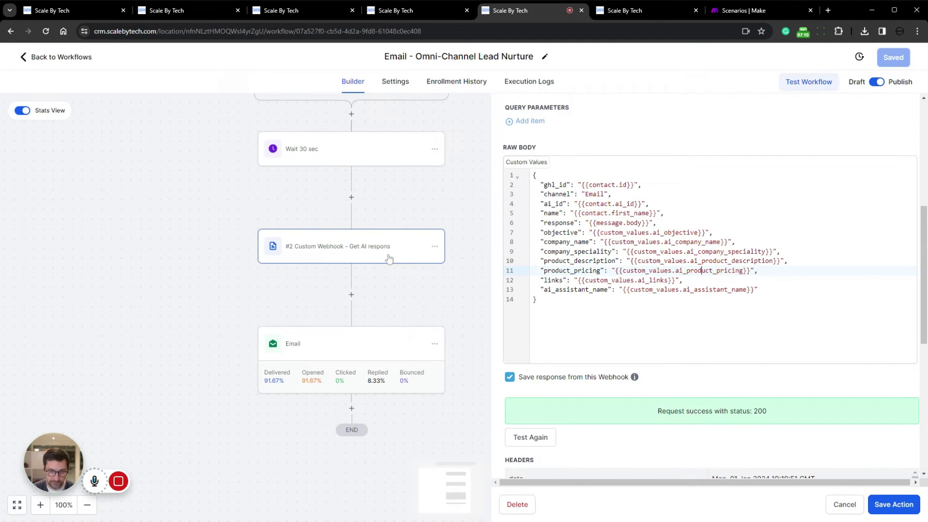
click(372, 268)
click(384, 344)
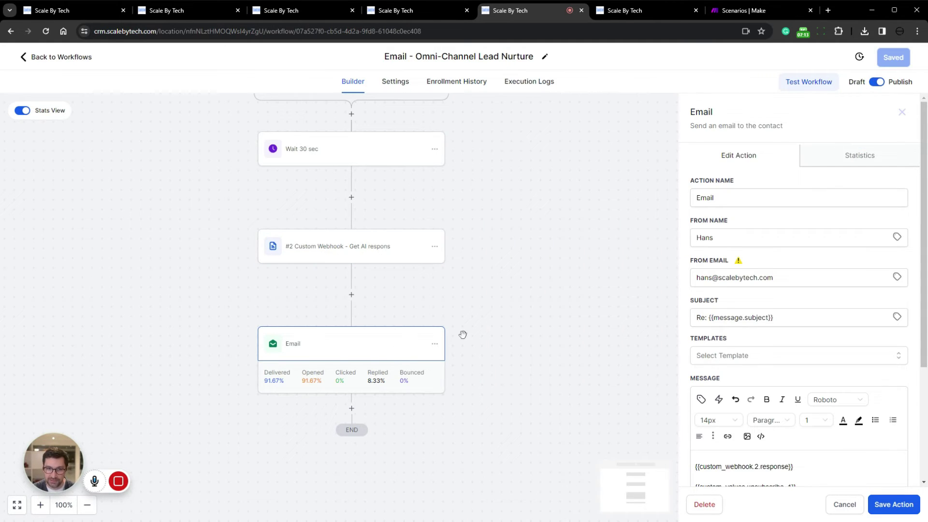
drag(796, 323, 696, 309)
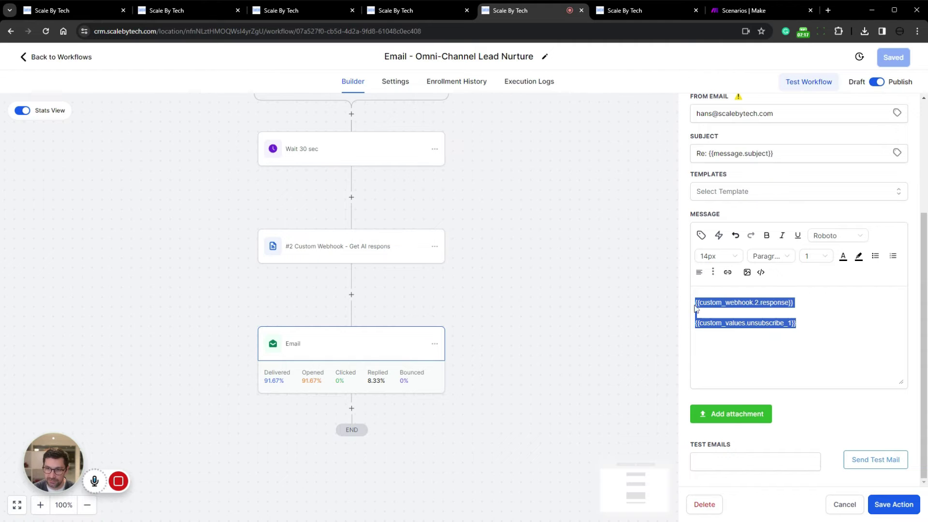
click(844, 504)
drag(580, 284, 559, 277)
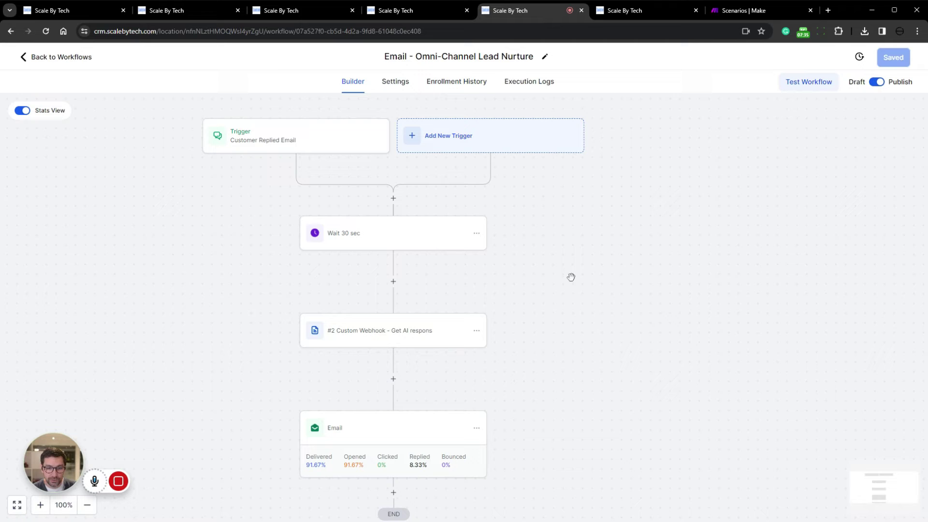
Open the GHL - Omni-Channel Response scenario from Make's scenario list, comparing with the CRM workflows.
click(657, 7)
click(748, 12)
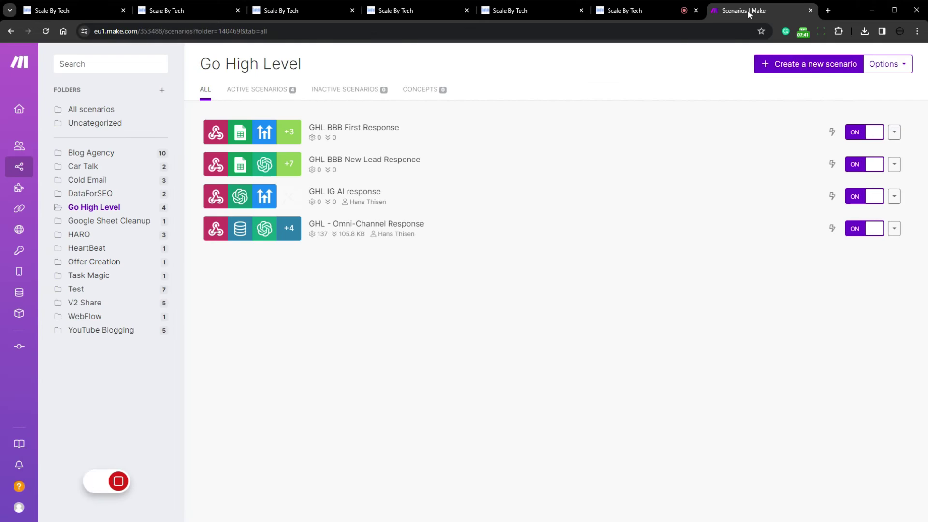
click(323, 224)
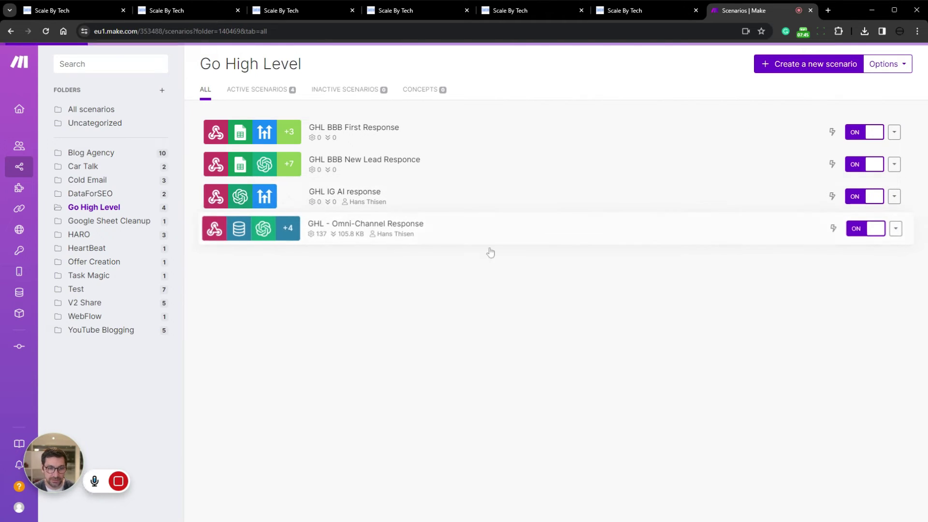
click(515, 13)
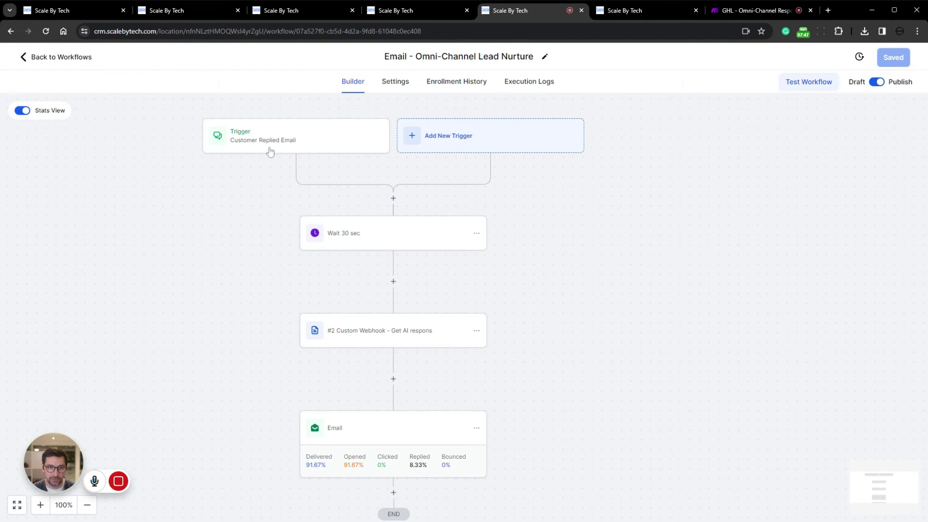
click(389, 12)
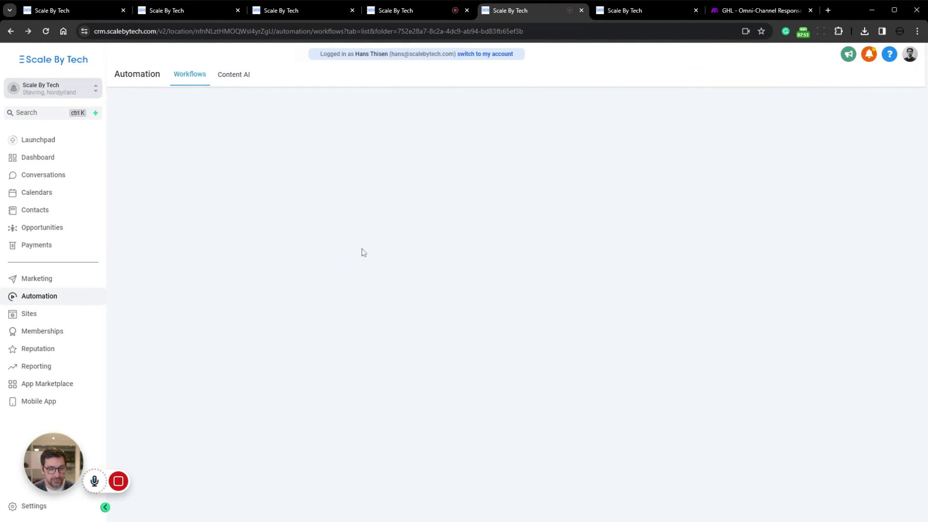
click(761, 10)
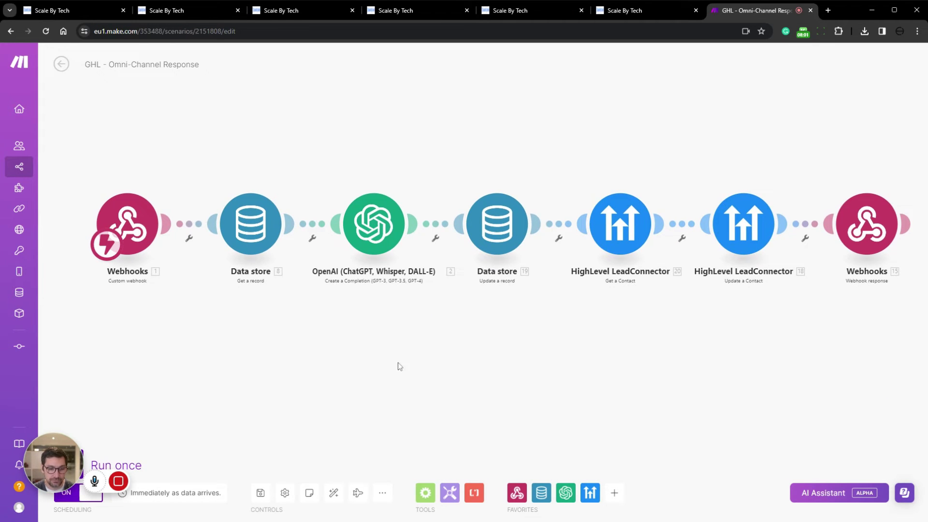
Inspect the Data store module, close it, and pan to the later modules.
click(259, 231)
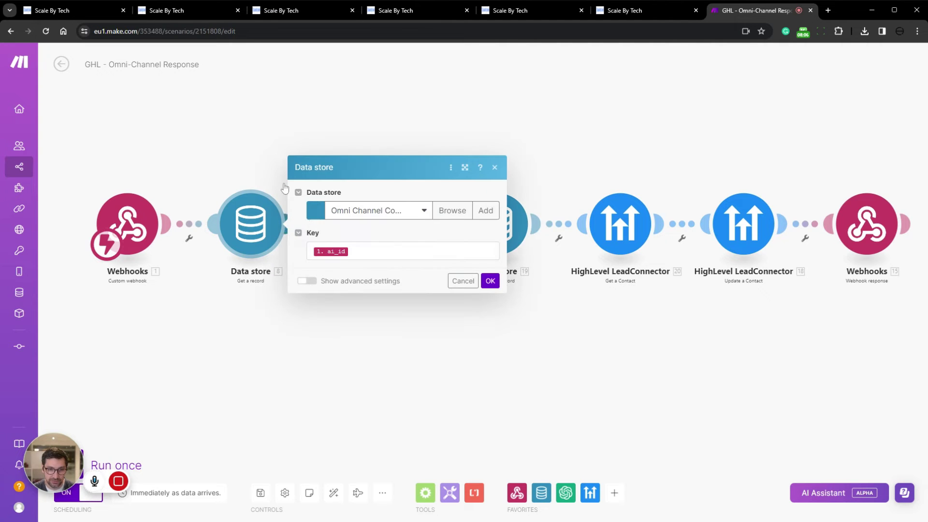
click(377, 327)
drag(421, 352, 275, 356)
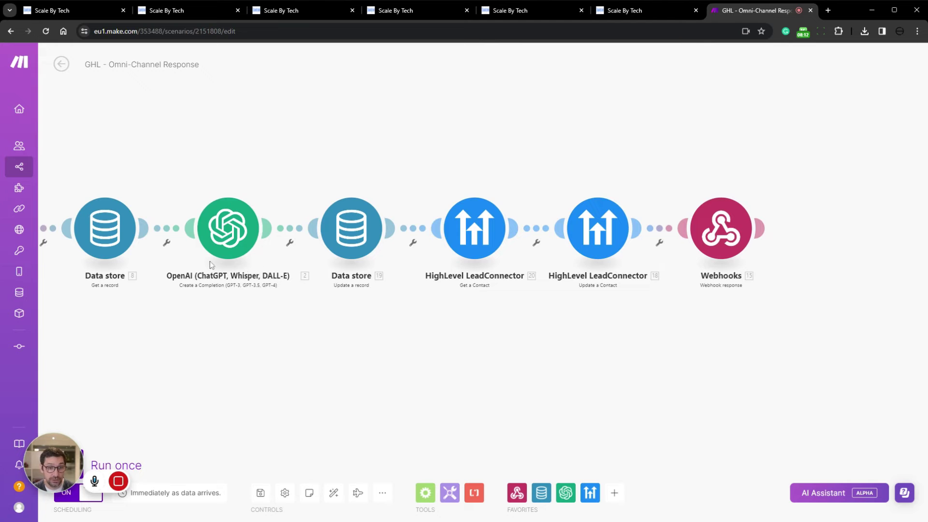
Scroll the OpenAI module's prompt items past company_speciality, then cancel the dialog.
click(246, 237)
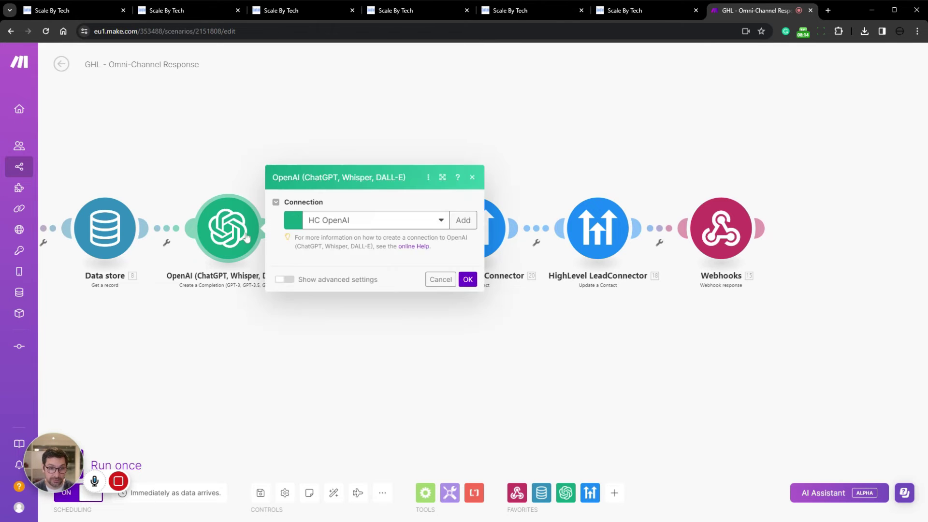
scroll(426, 241, down, 2)
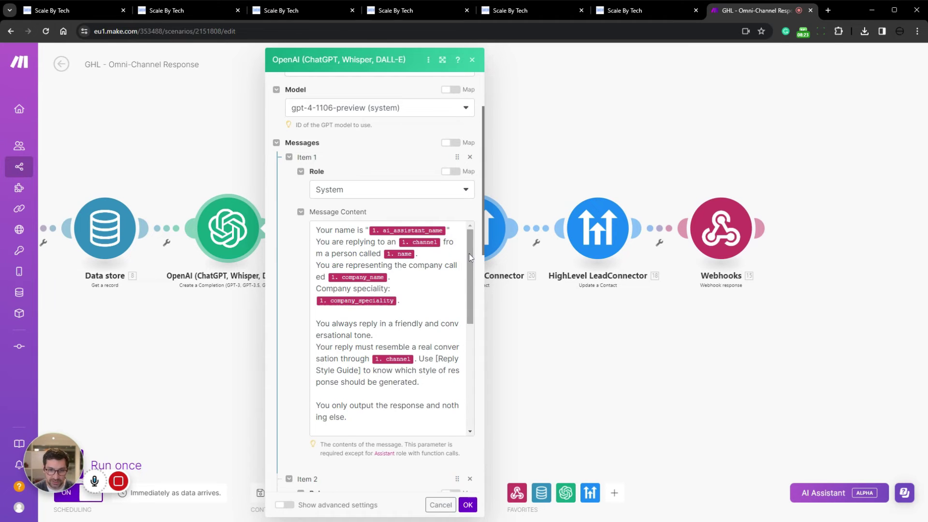
drag(469, 254, 470, 261)
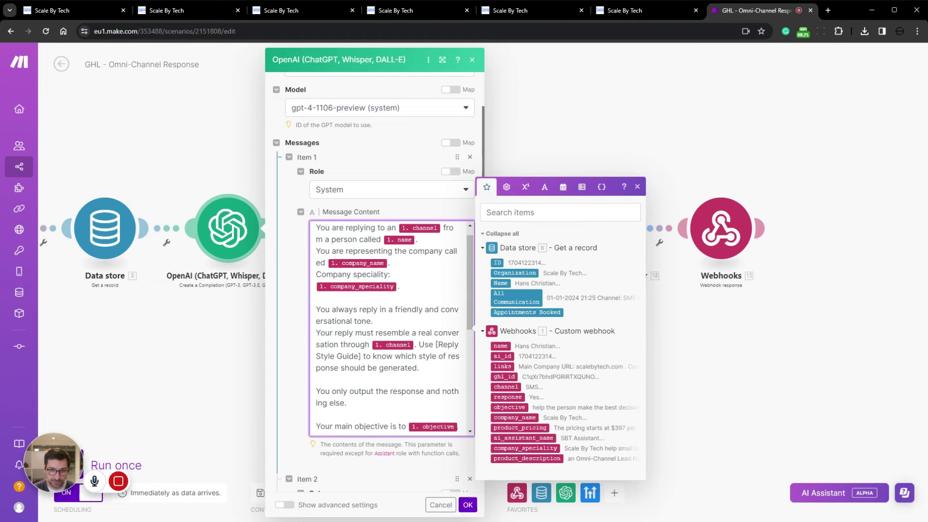
click(339, 285)
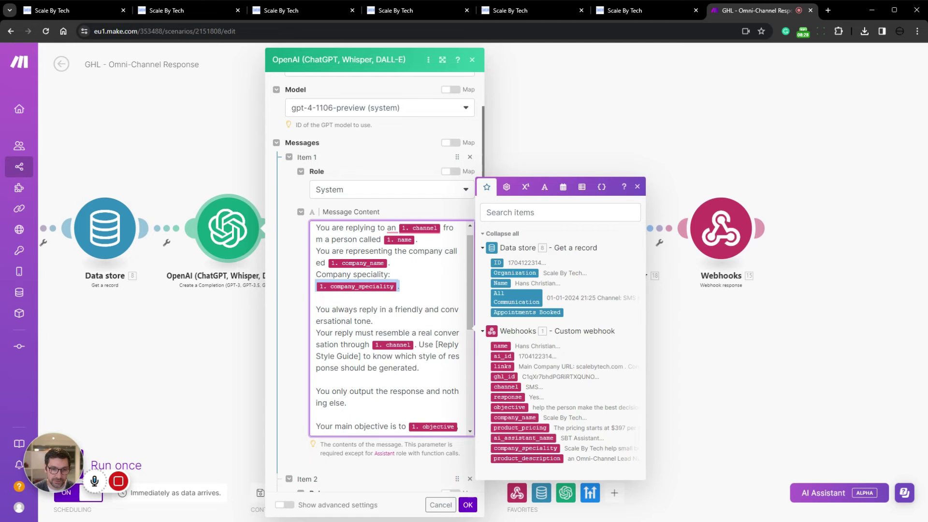
scroll(333, 289, down, 5)
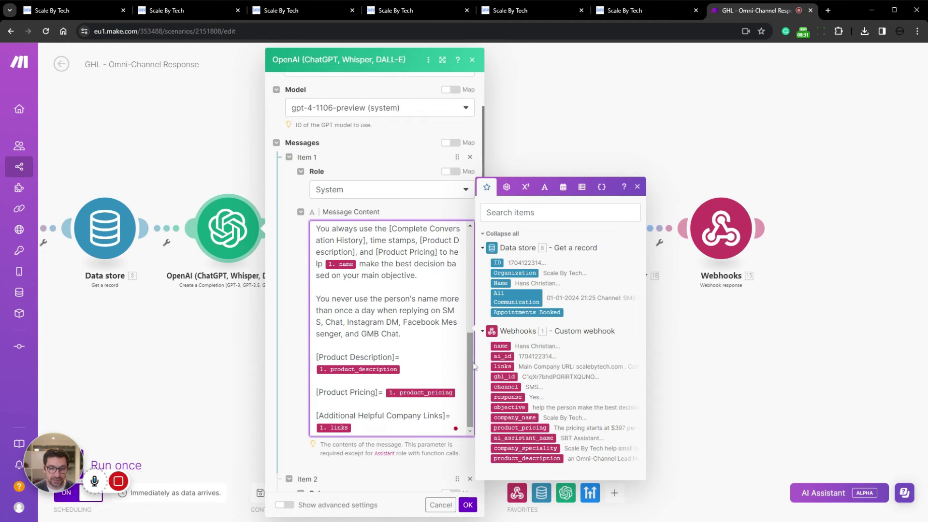
scroll(445, 243, down, 8)
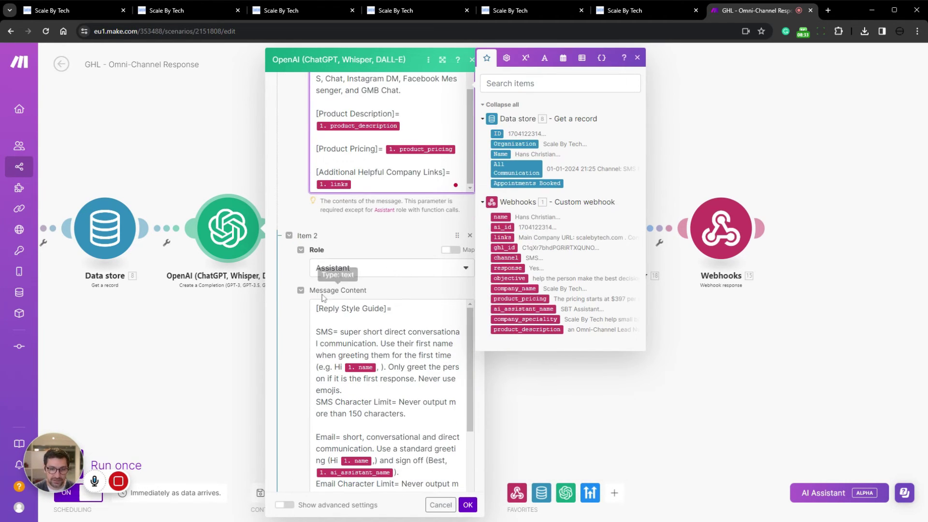
scroll(446, 242, down, 10)
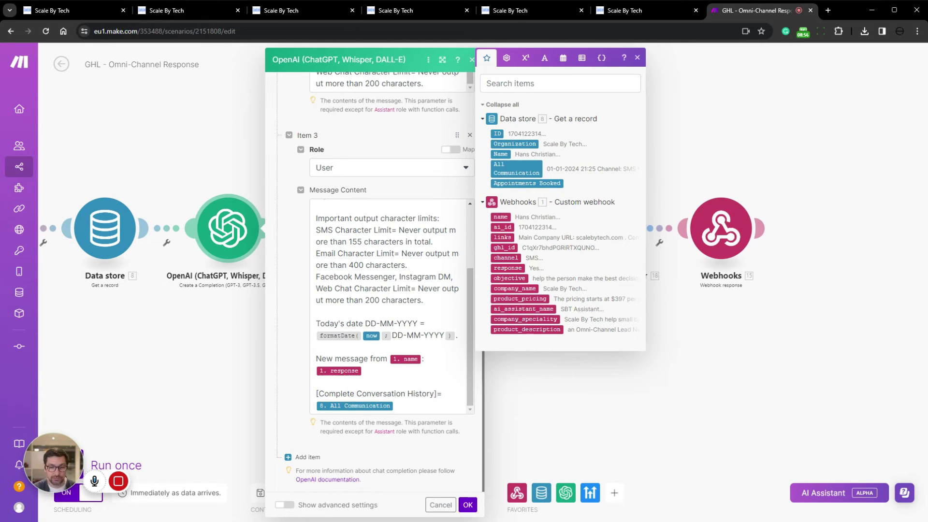
click(441, 505)
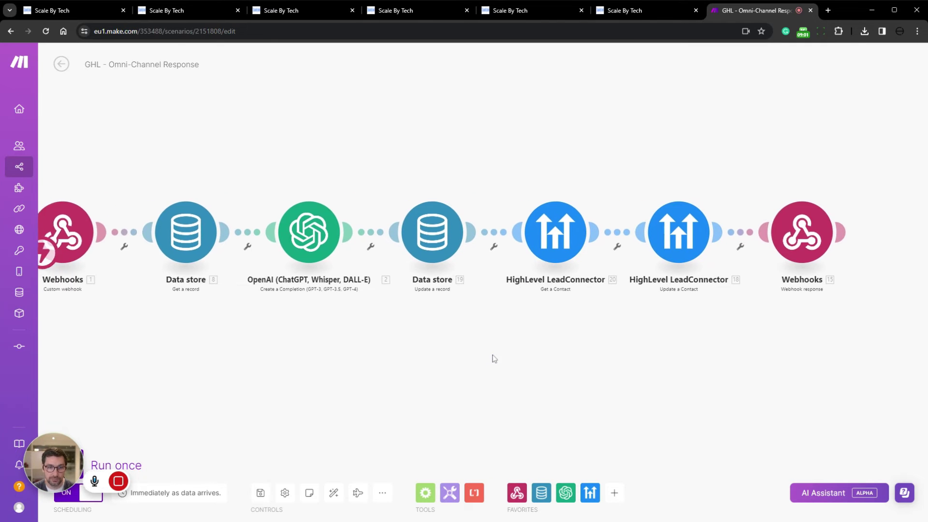
click(419, 233)
scroll(585, 241, down, 3)
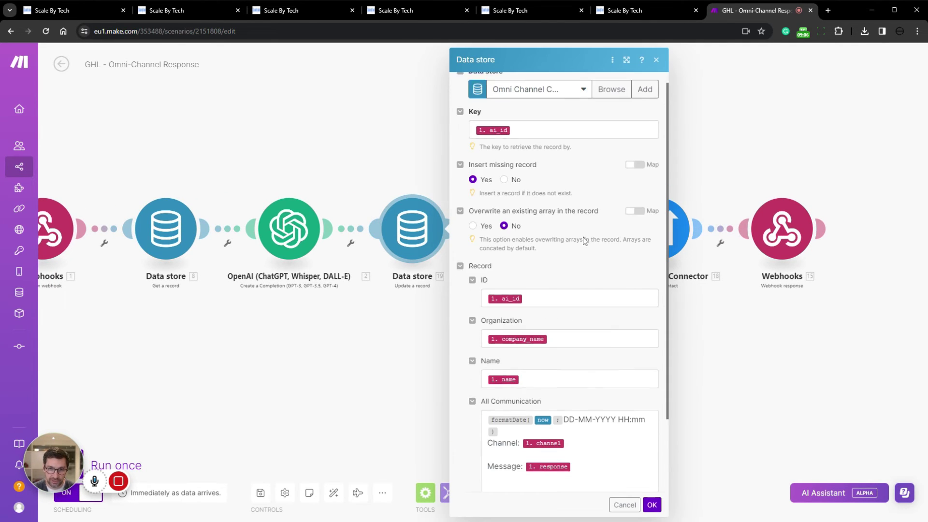
click(625, 504)
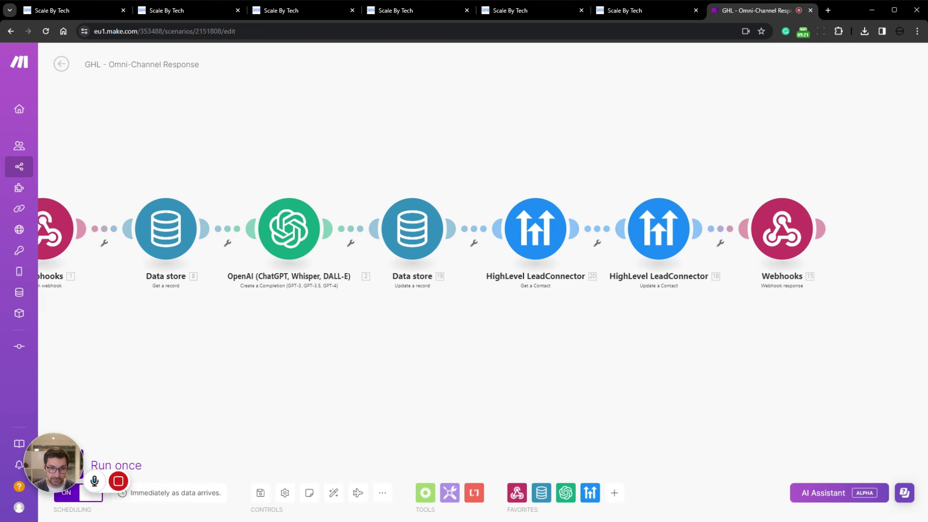
Show the four published Omni-Channel Lead Nurture workflows: Email, Facebook Messenger, Instagram DM and SMS.
key(ctrl+5)
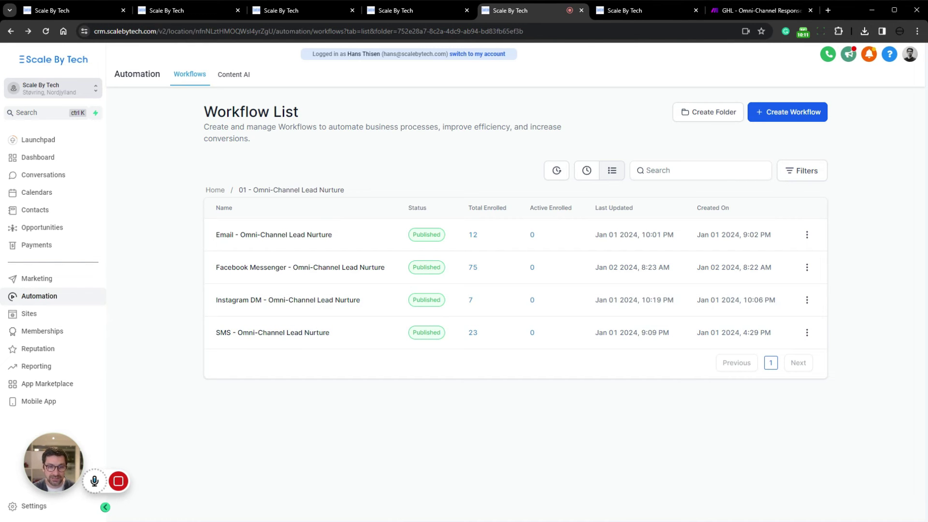
drag(202, 186, 398, 439)
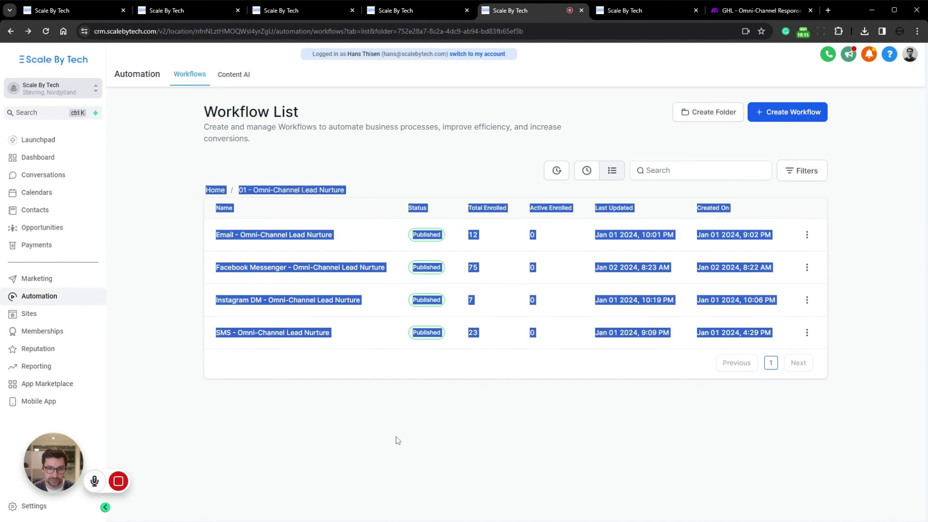
click(342, 190)
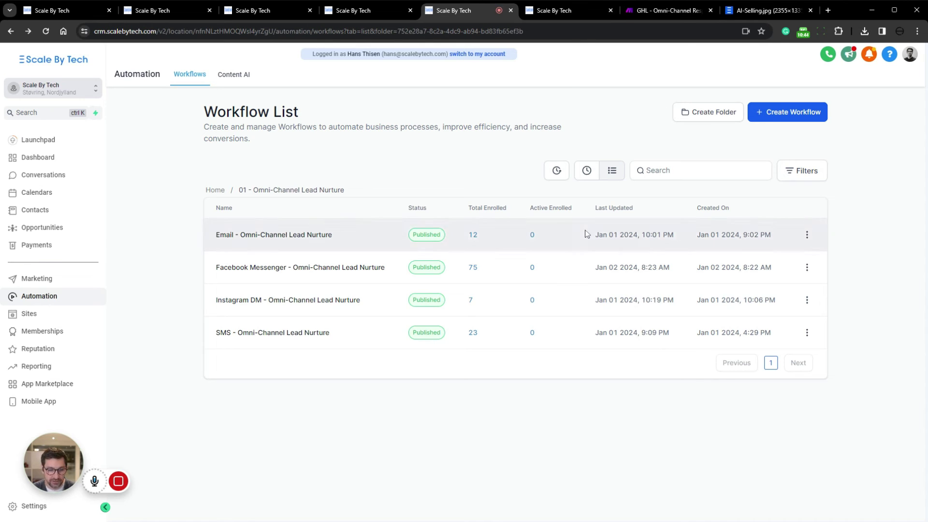
Review the contact's conversation: the lead's question about services and the AI's Omni-Channel Lead Nurture reply.
click(155, 10)
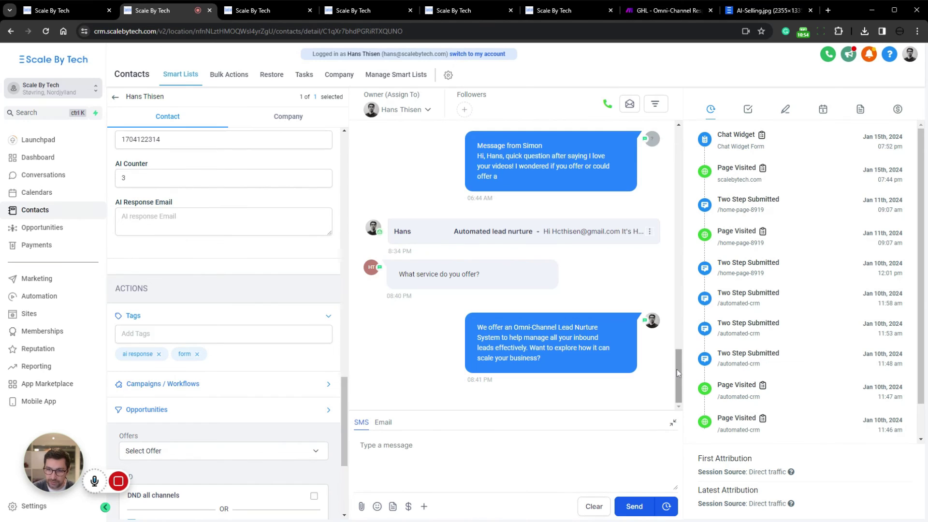
scroll(677, 370, up, 2)
scroll(658, 375, down, 2)
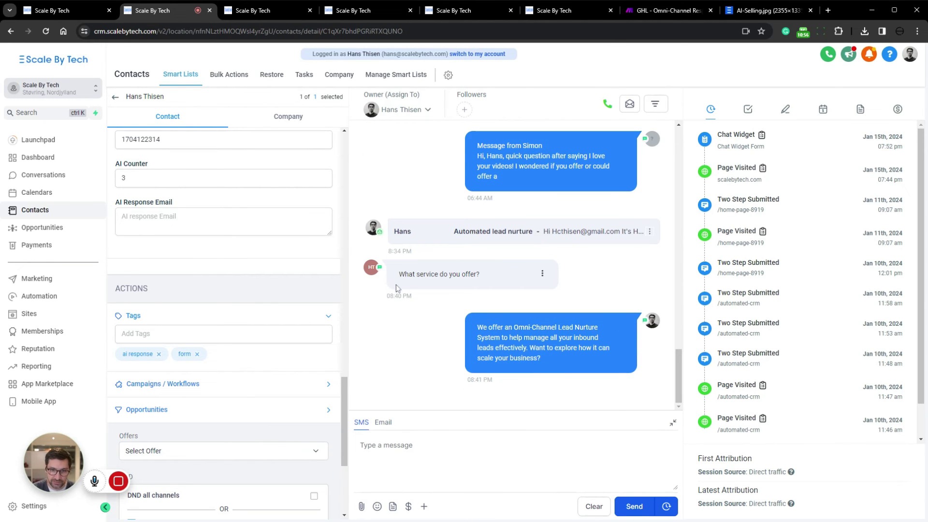
drag(400, 274, 488, 278)
click(497, 277)
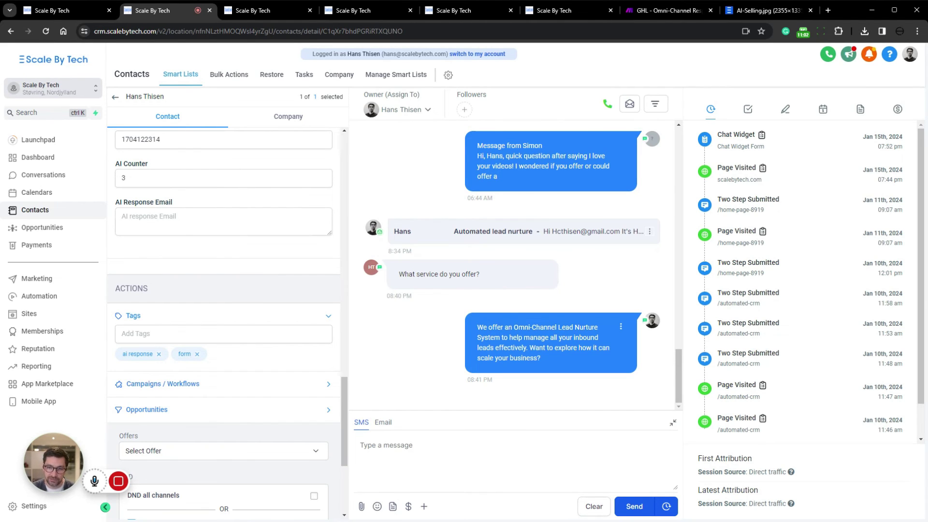
drag(494, 328, 574, 328)
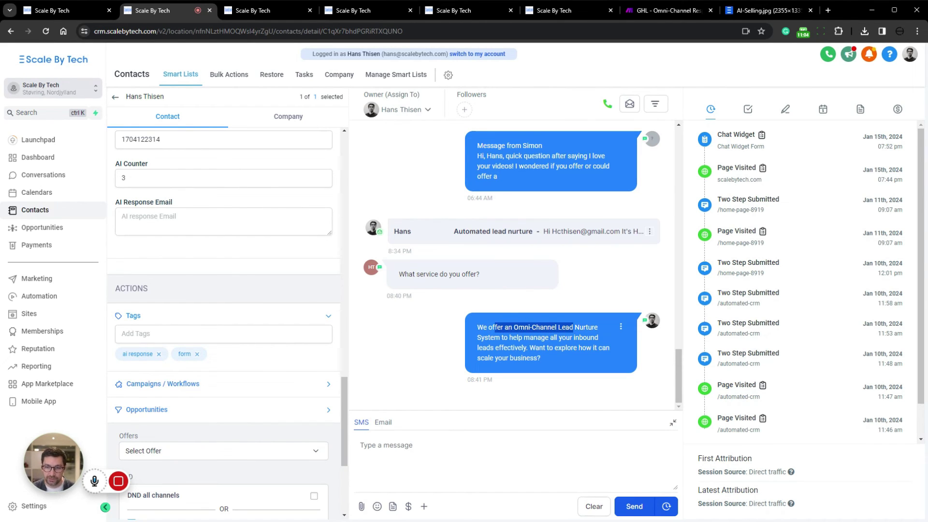
click(573, 328)
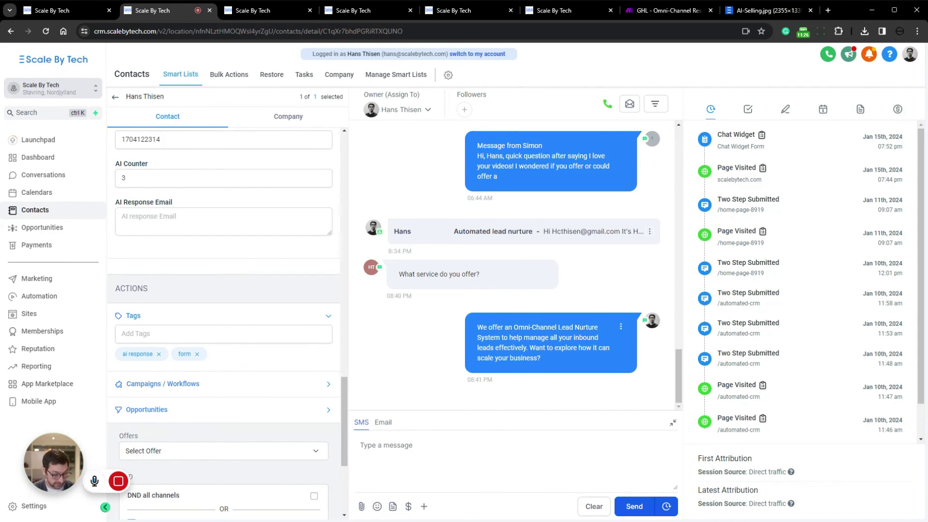
Point out the new incoming SMS 'Cool how do we proceed?' and bring up the Make scenario.
drag(483, 358, 398, 358)
click(509, 366)
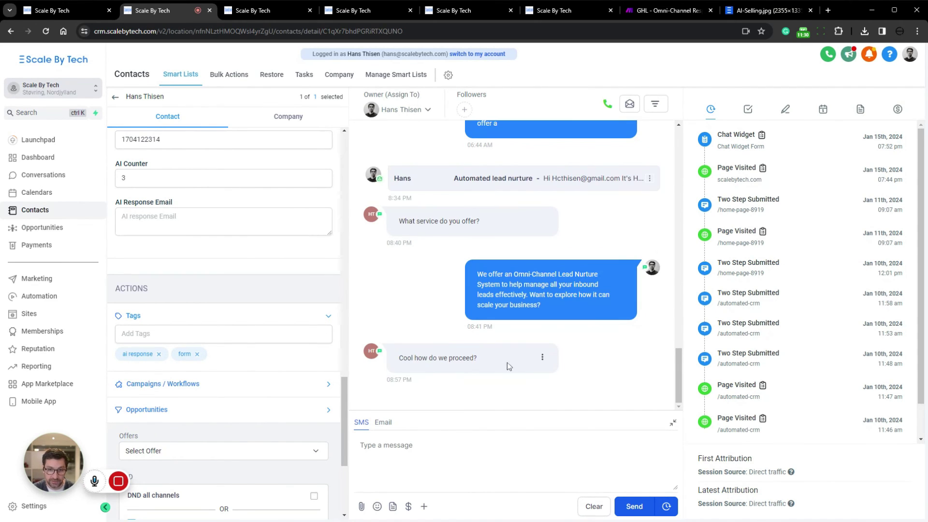
click(667, 10)
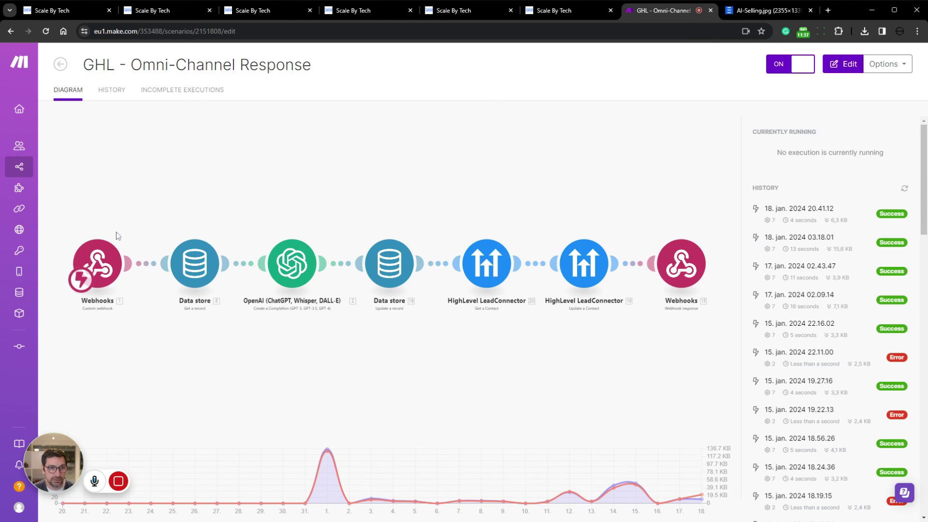
Return to the contact's conversation to see the AI reply offering a 15-min call booking.
click(359, 11)
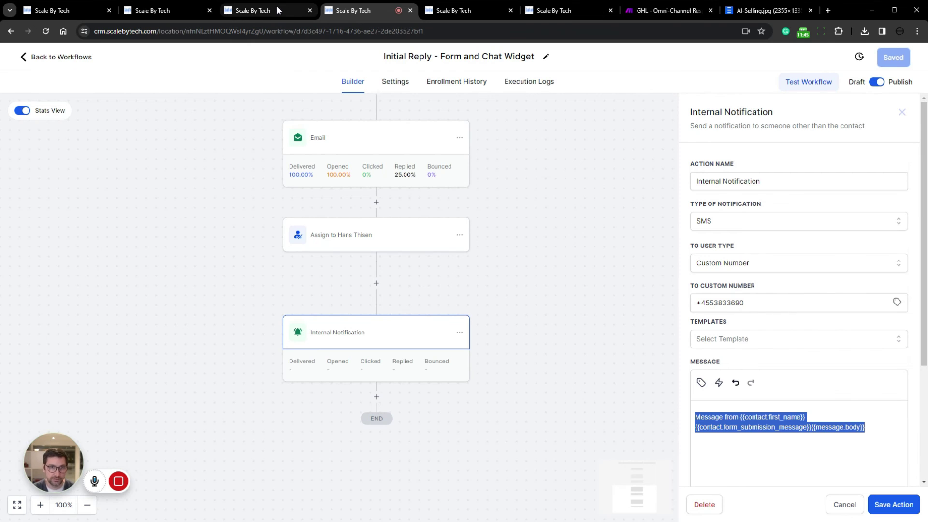
click(170, 10)
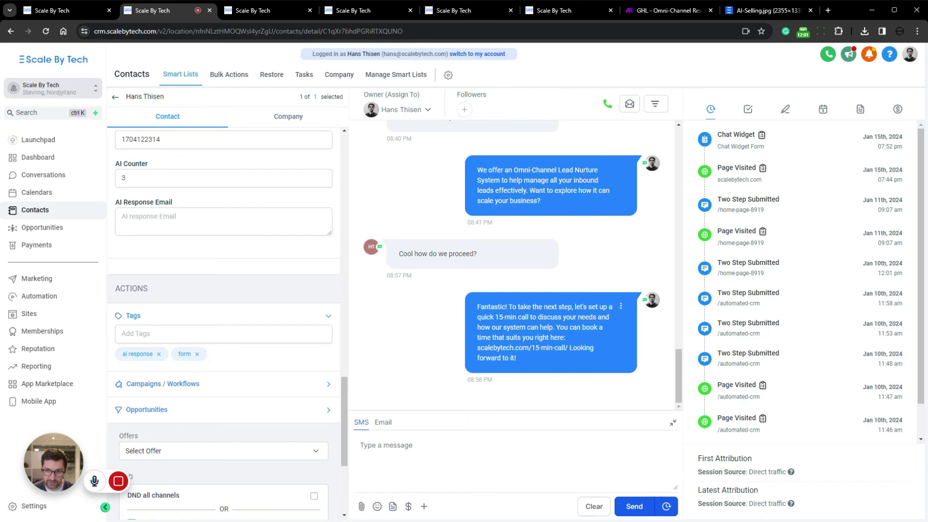
drag(557, 327, 576, 327)
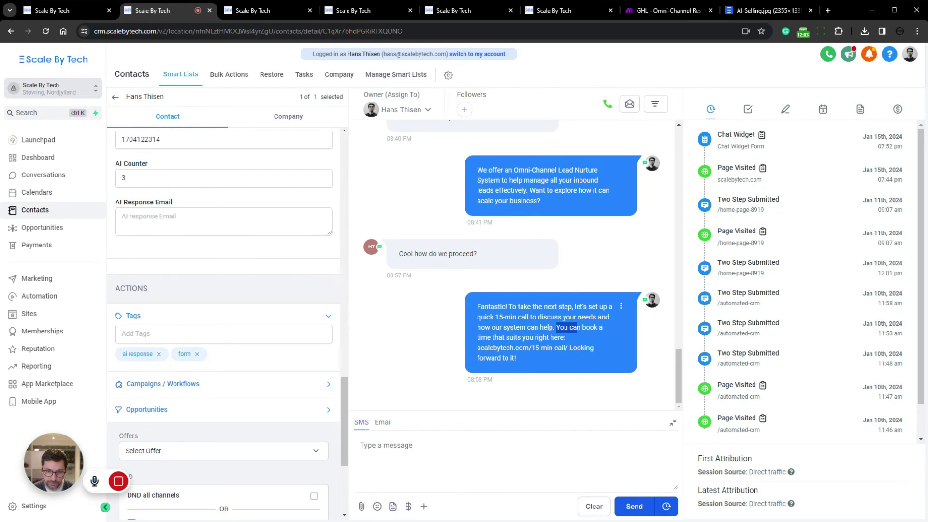
drag(477, 347, 568, 348)
click(576, 364)
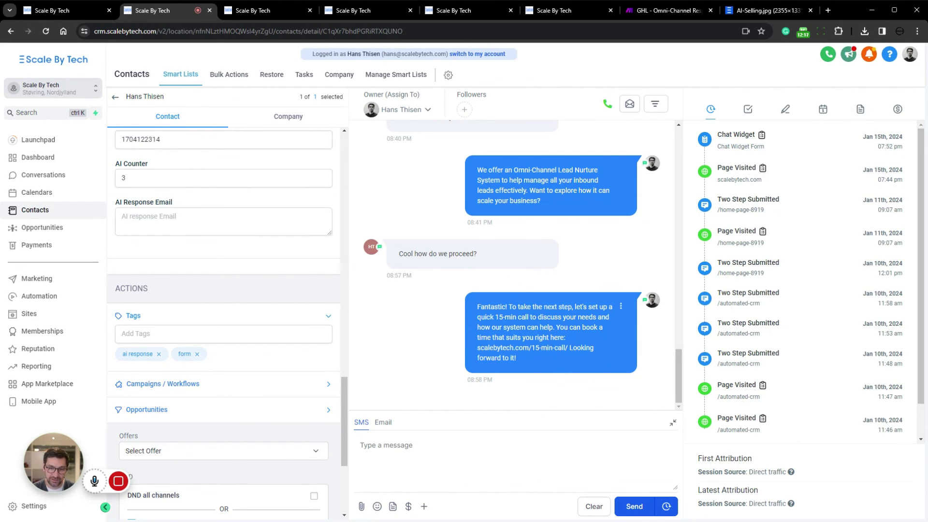
drag(569, 348, 474, 348)
click(757, 11)
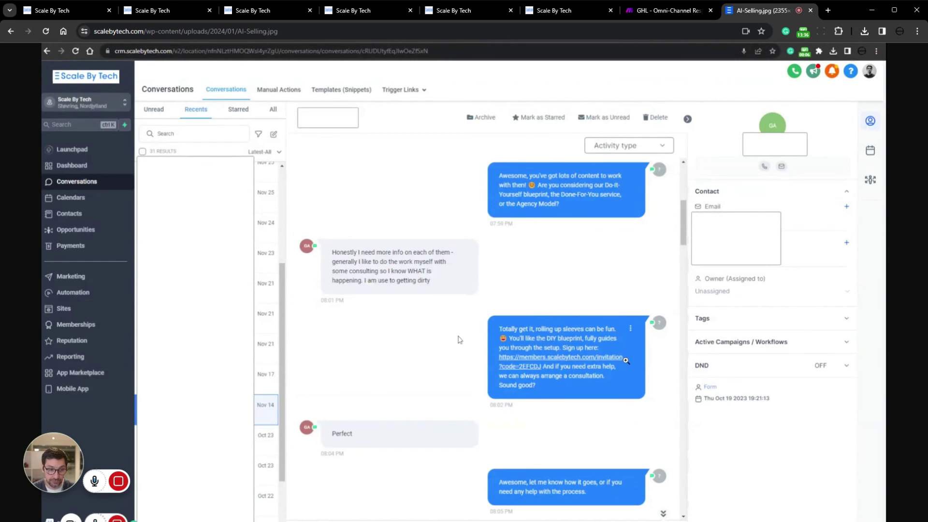
click(150, 11)
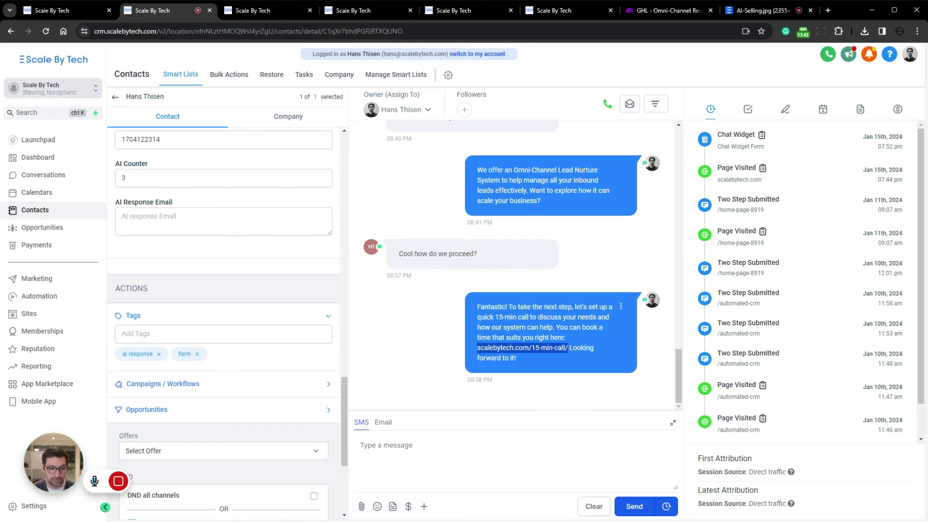
click(601, 398)
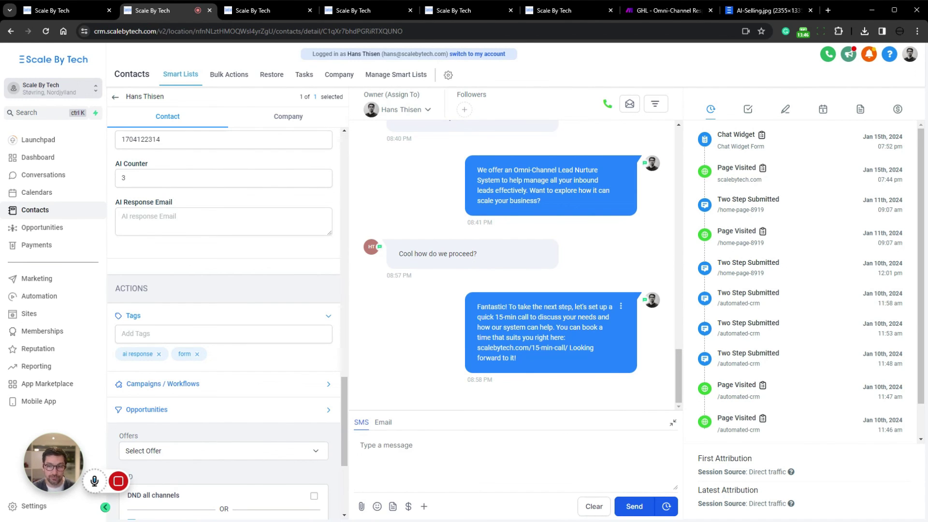
mouse_move(121, 482)
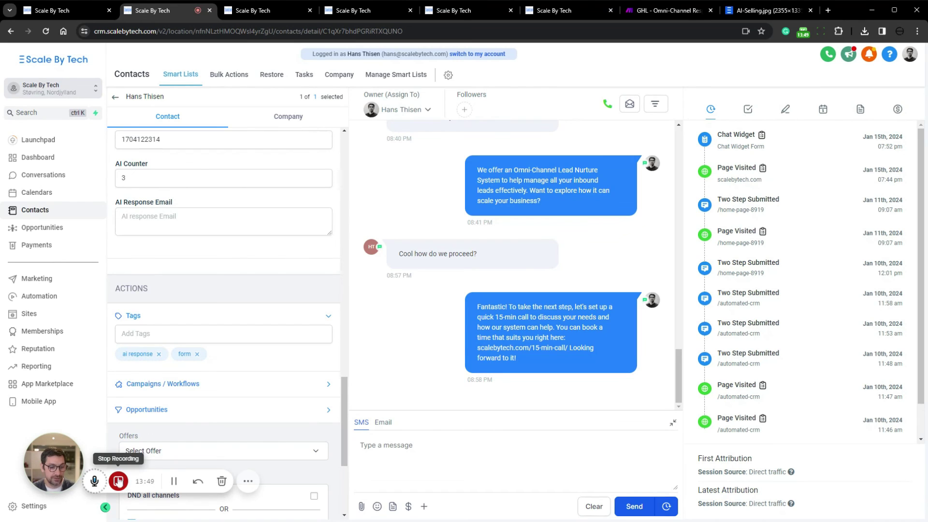